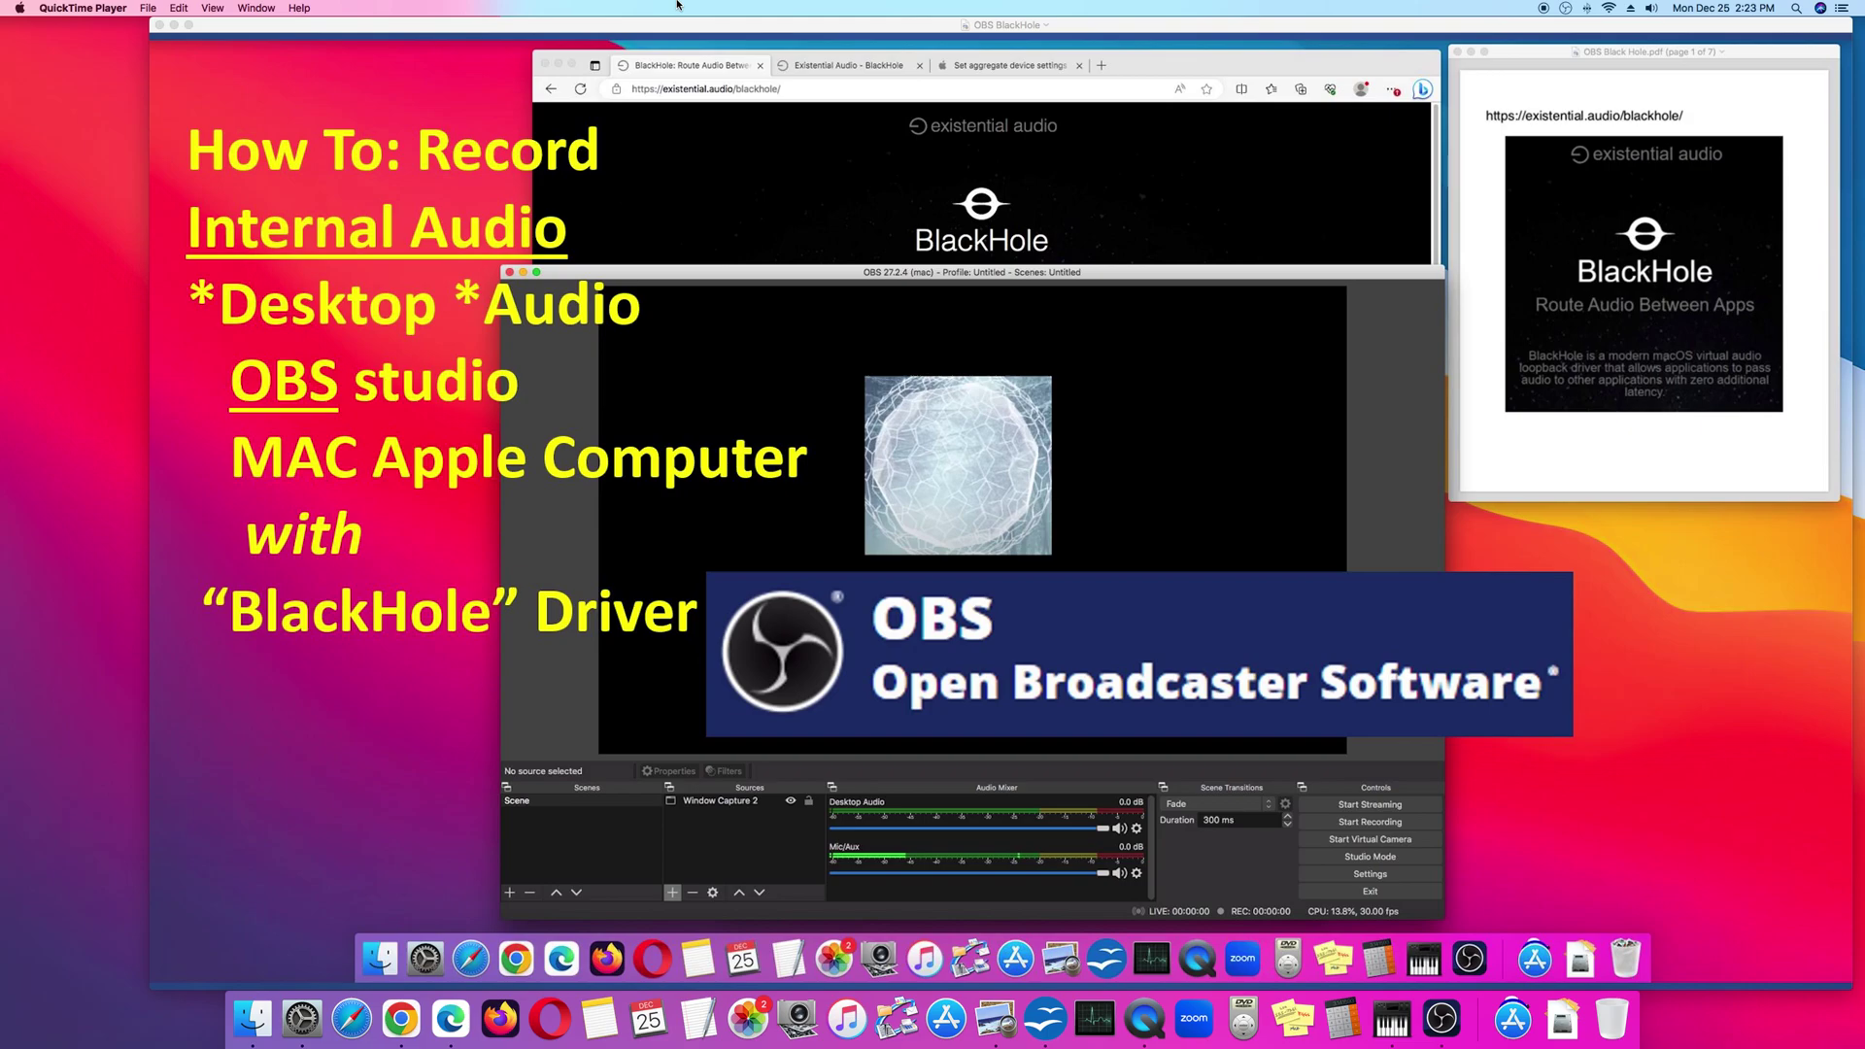
- Reveal the download request form on the BlackHole page by choosing not to donate
{"action": "left_click", "coordinate": [174, 24]}
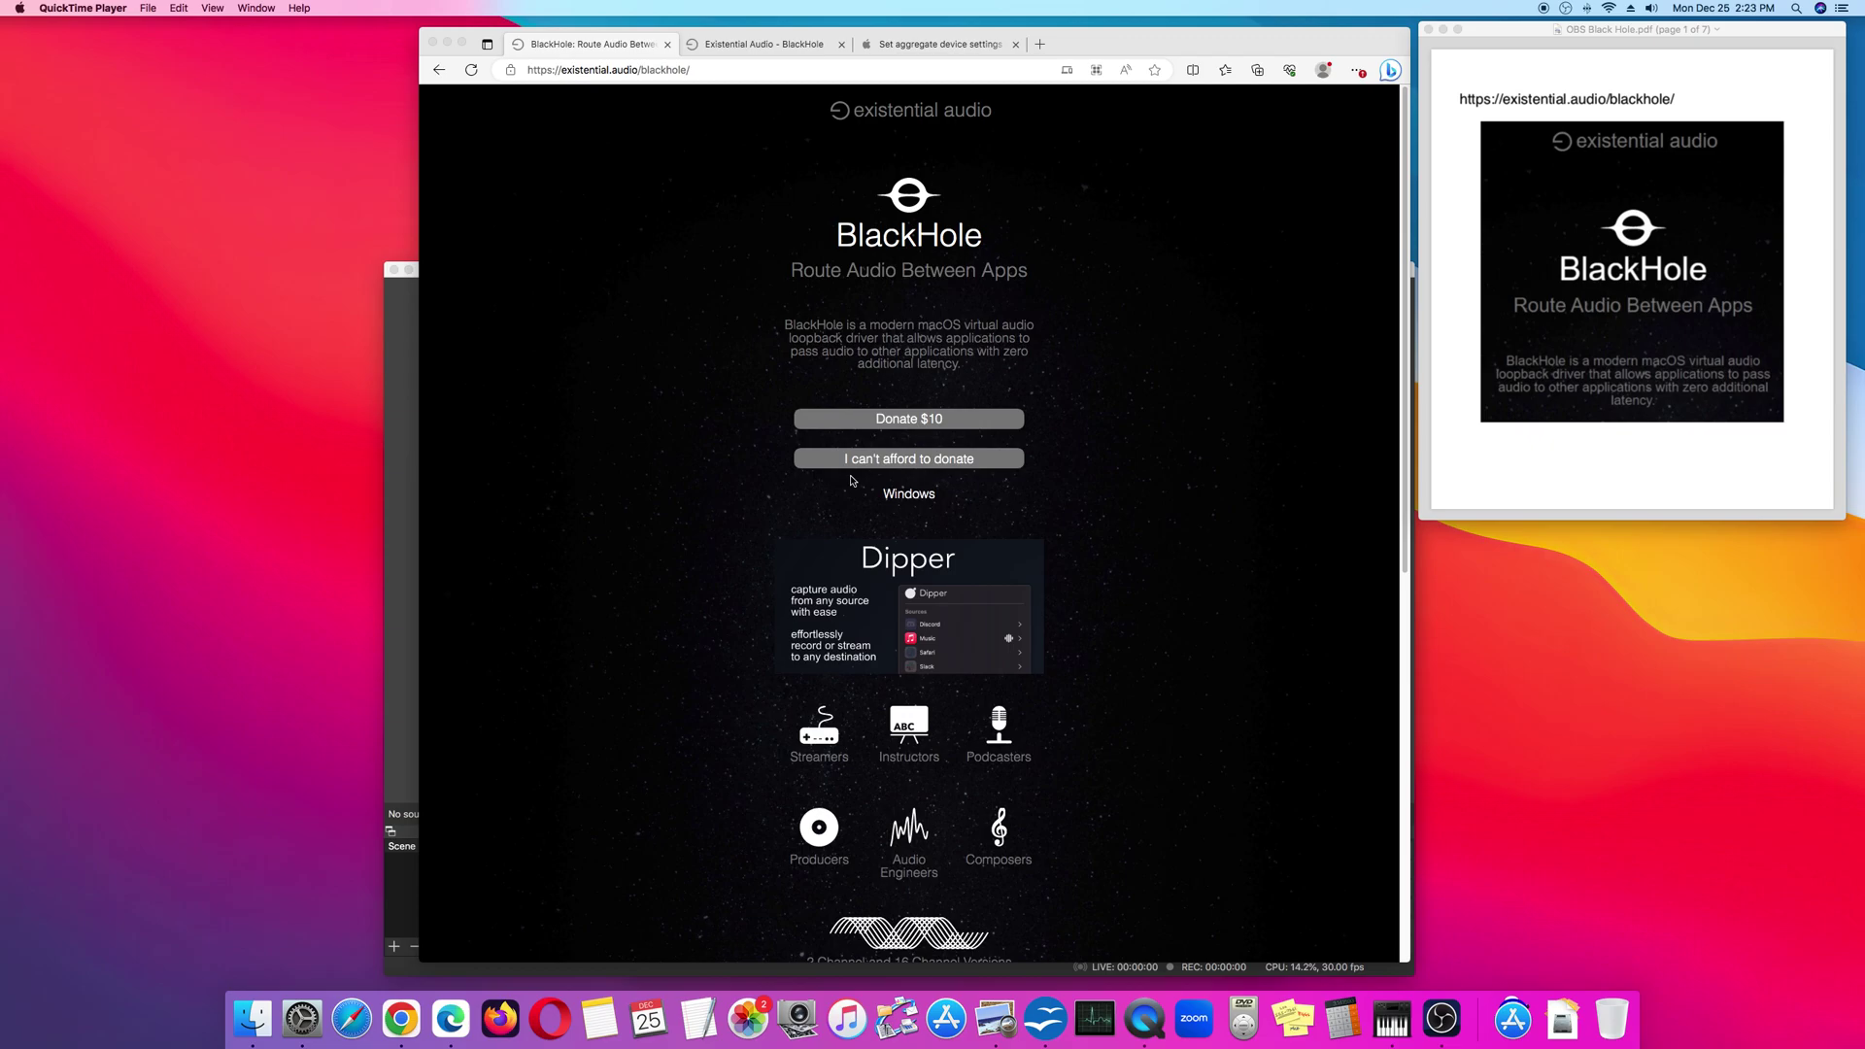
{"action": "left_click", "coordinate": [892, 471]}
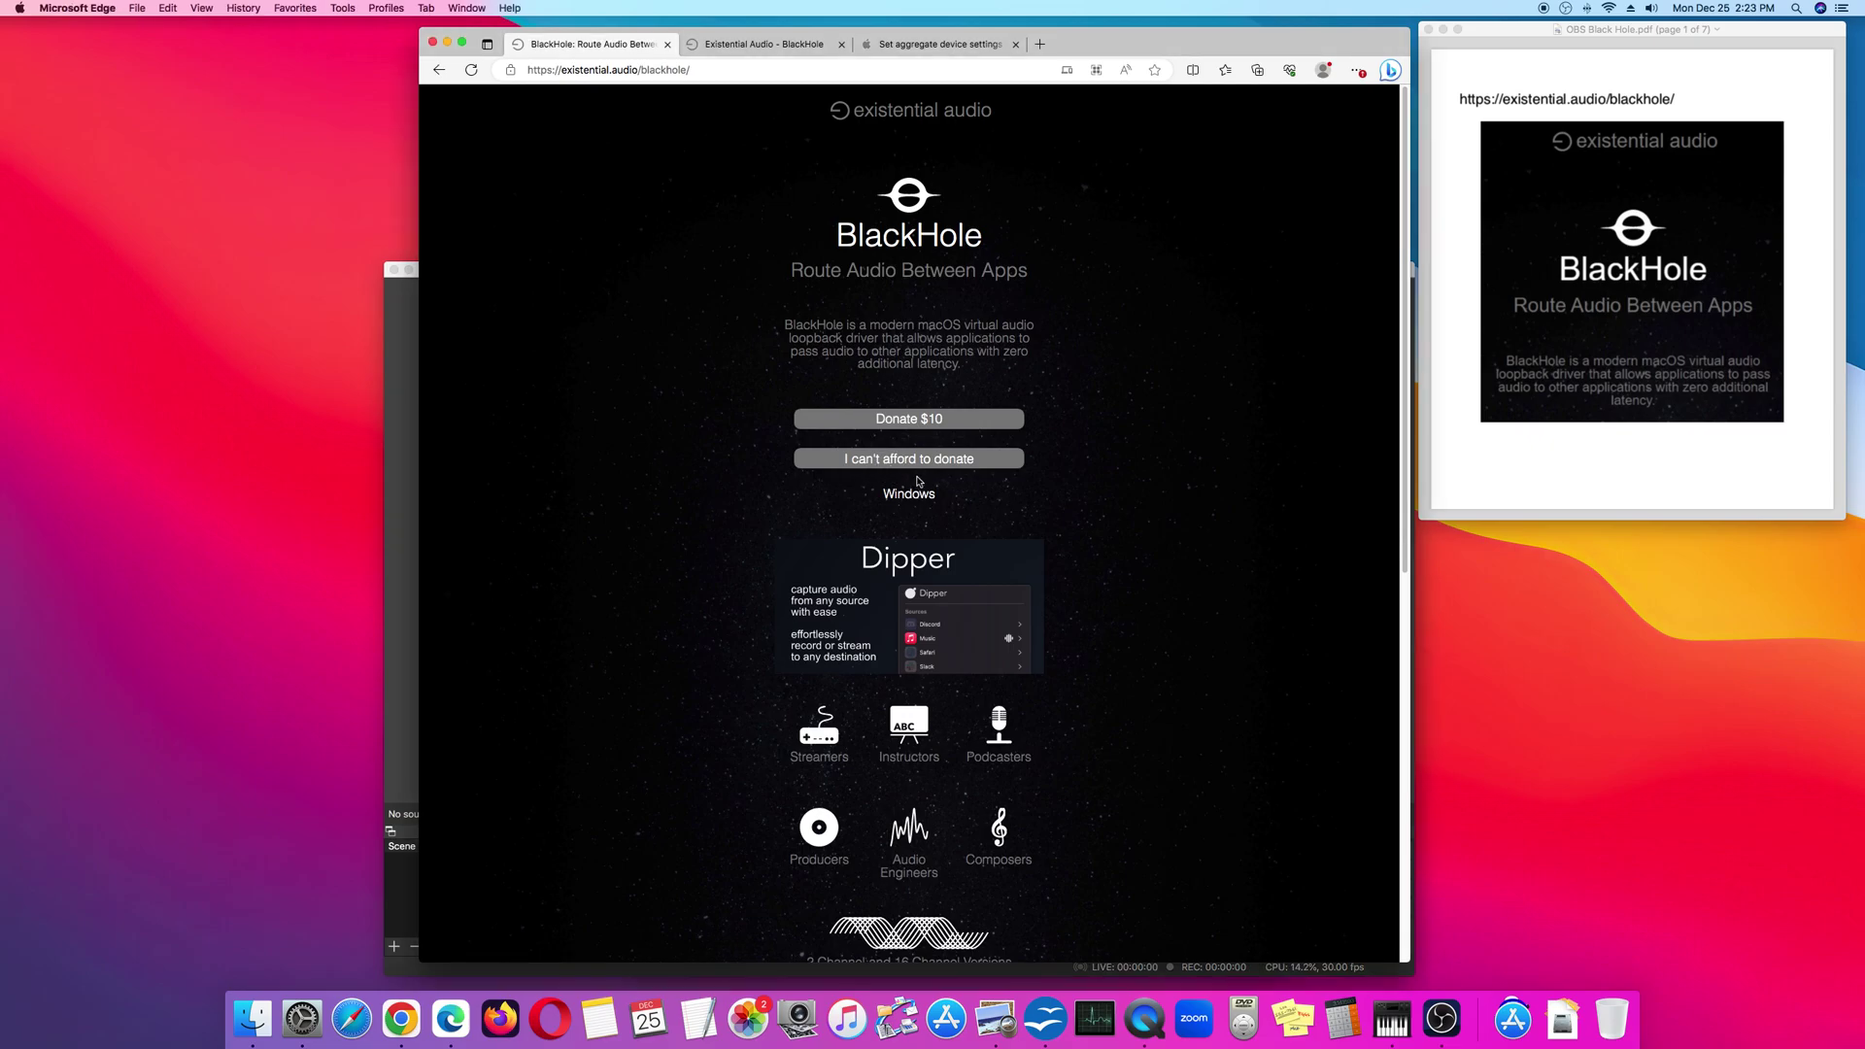
{"action": "left_click", "coordinate": [918, 470]}
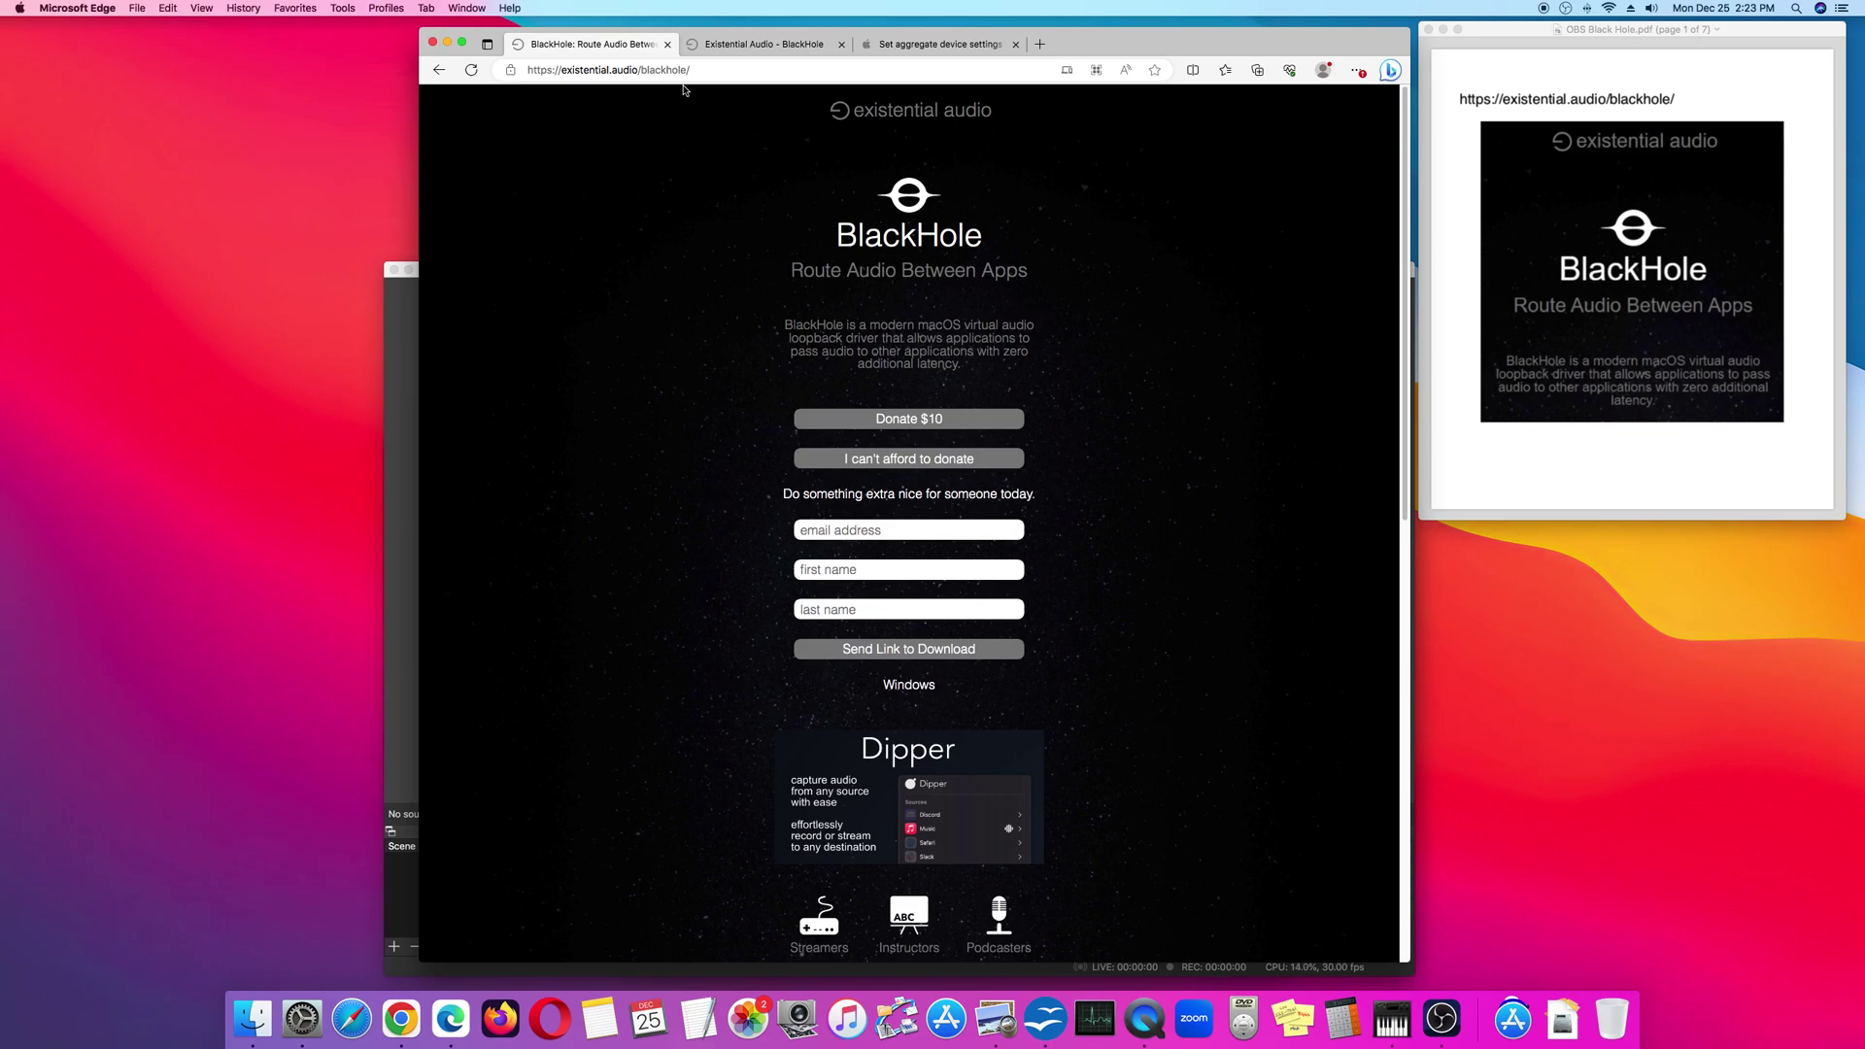
- View the BlackHole installer download page and advance the guide PDF to its page about MIDI
{"action": "left_click", "coordinate": [1578, 360]}
{"action": "key", "text": "Down"}
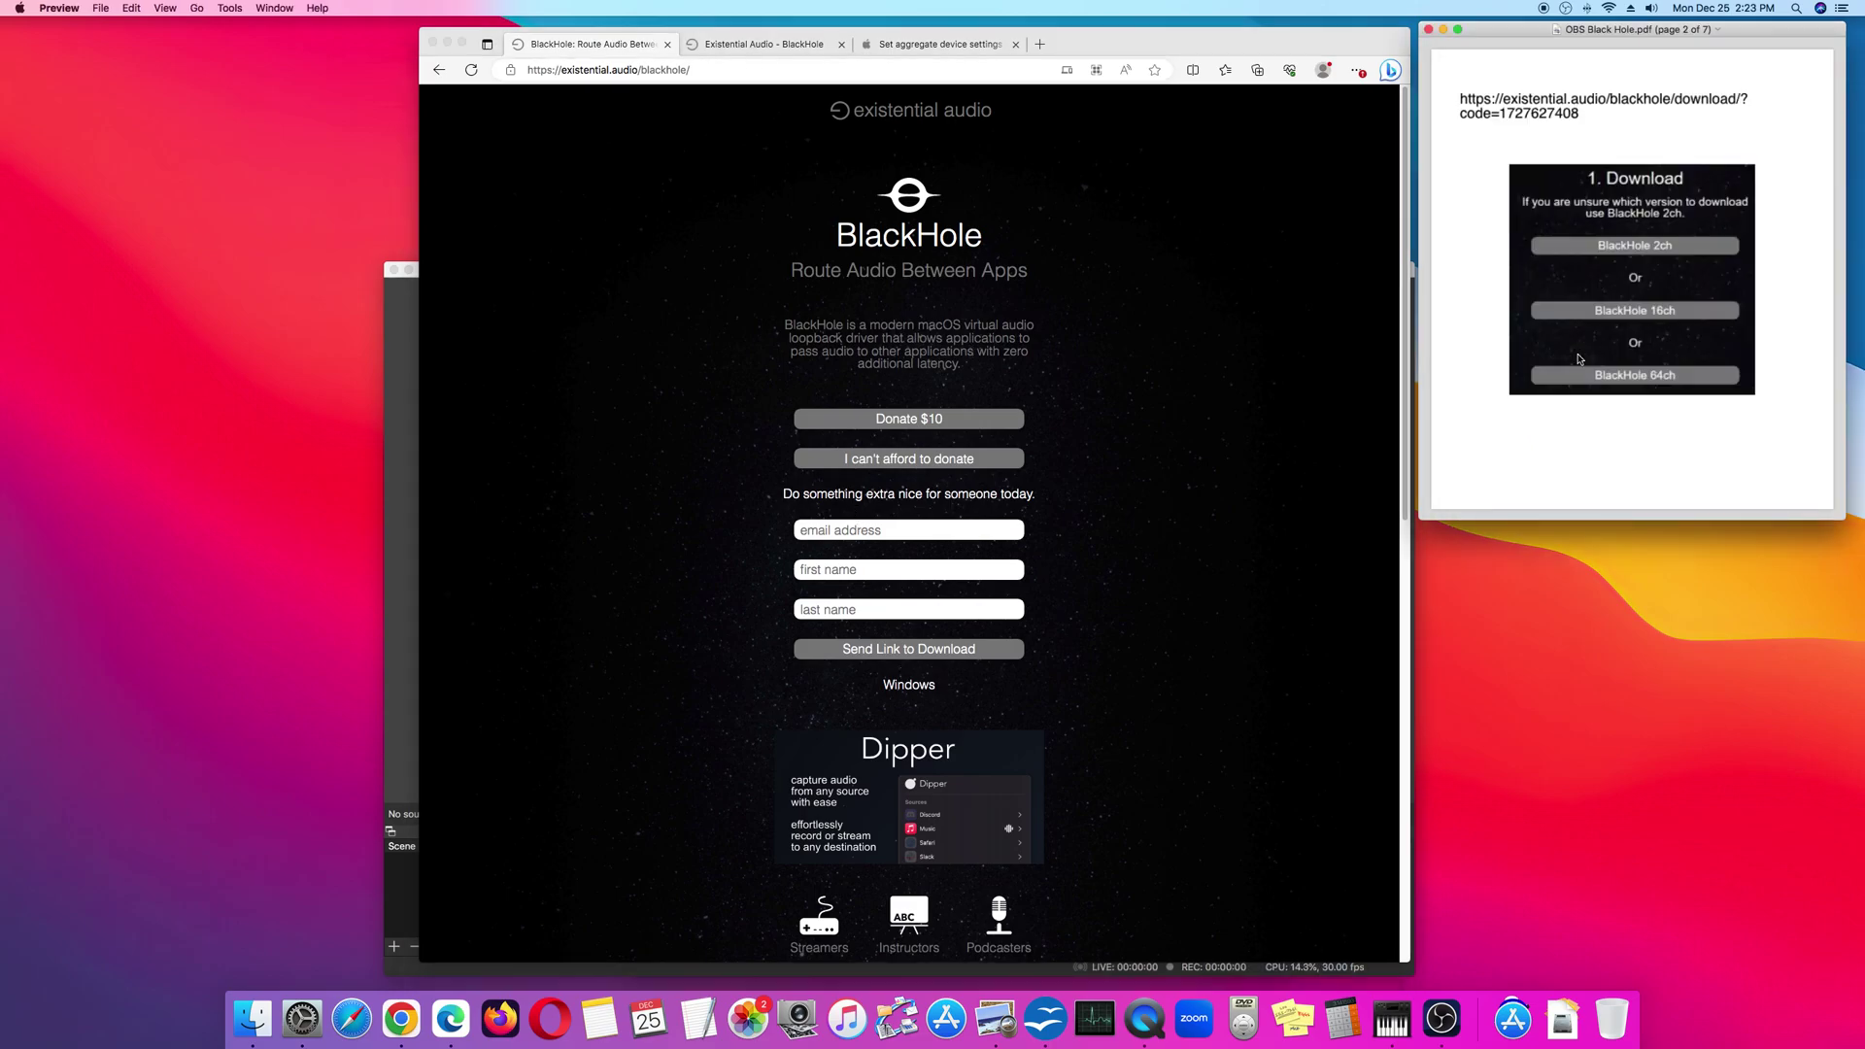
{"action": "left_click", "coordinate": [777, 45]}
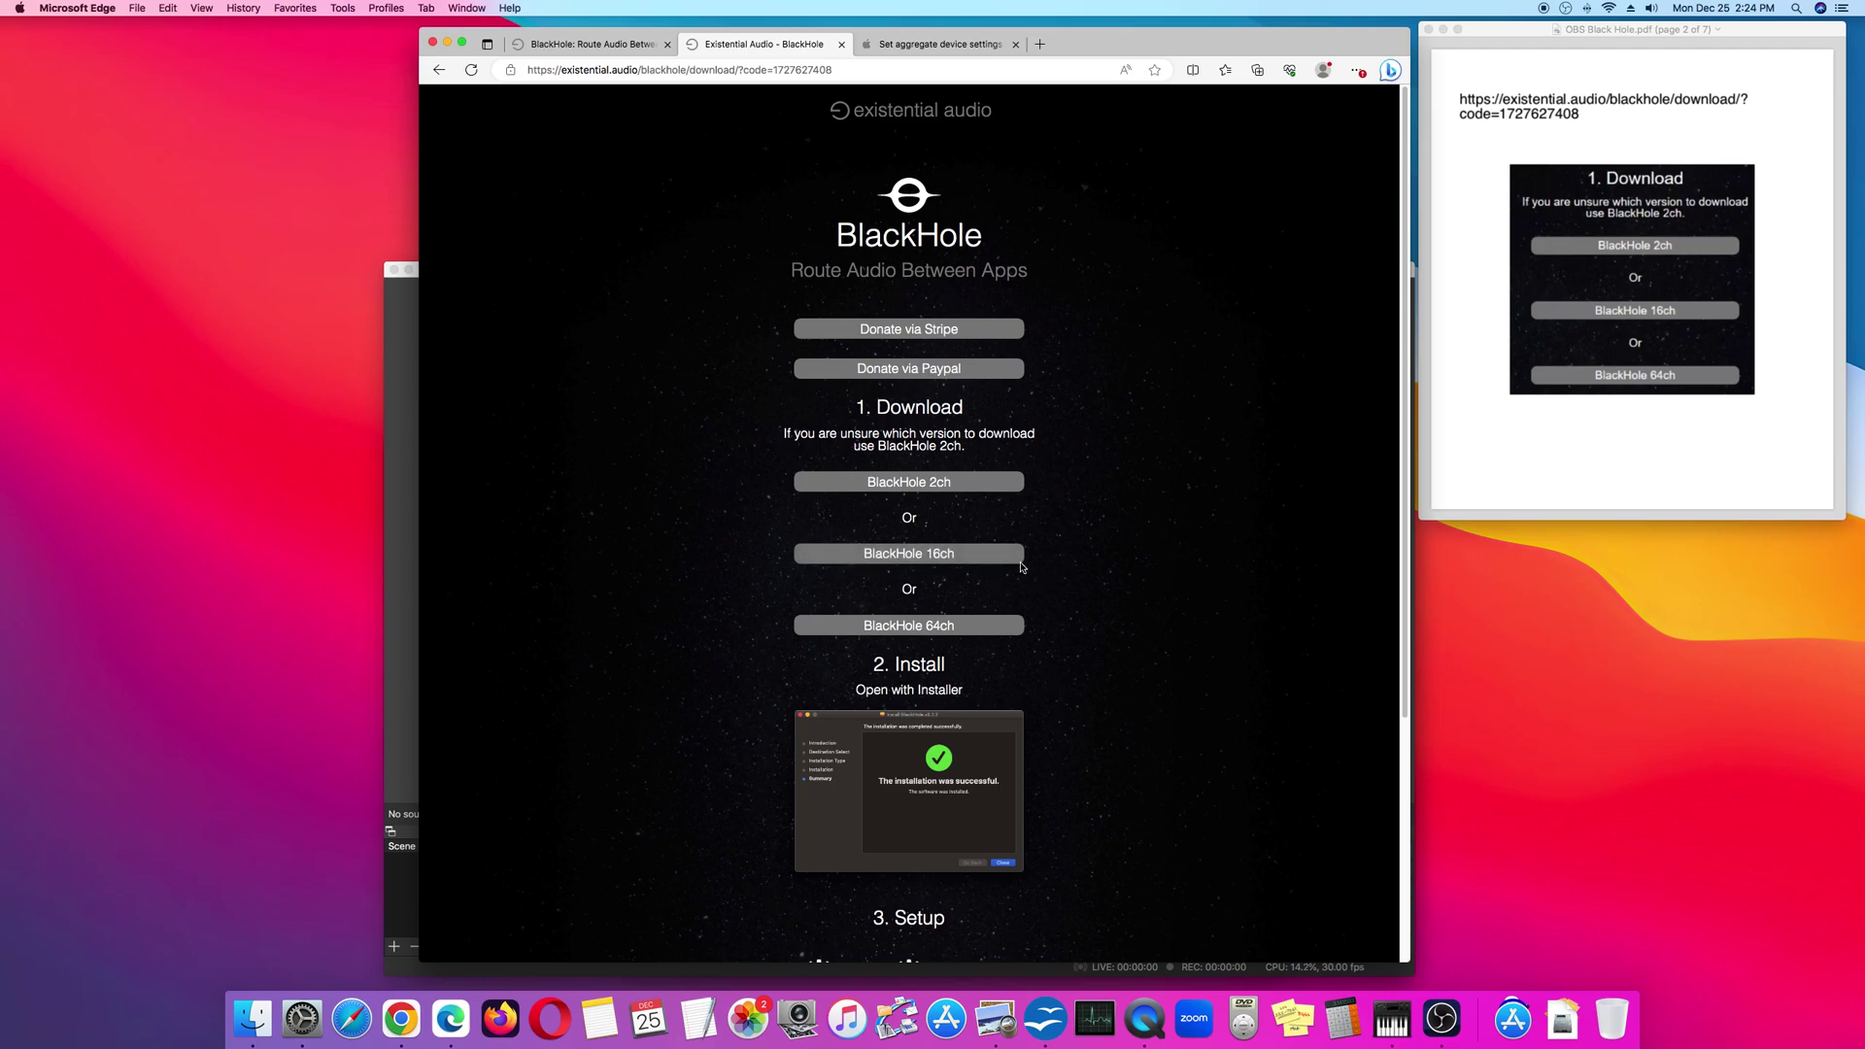
{"action": "left_click", "coordinate": [1644, 344]}
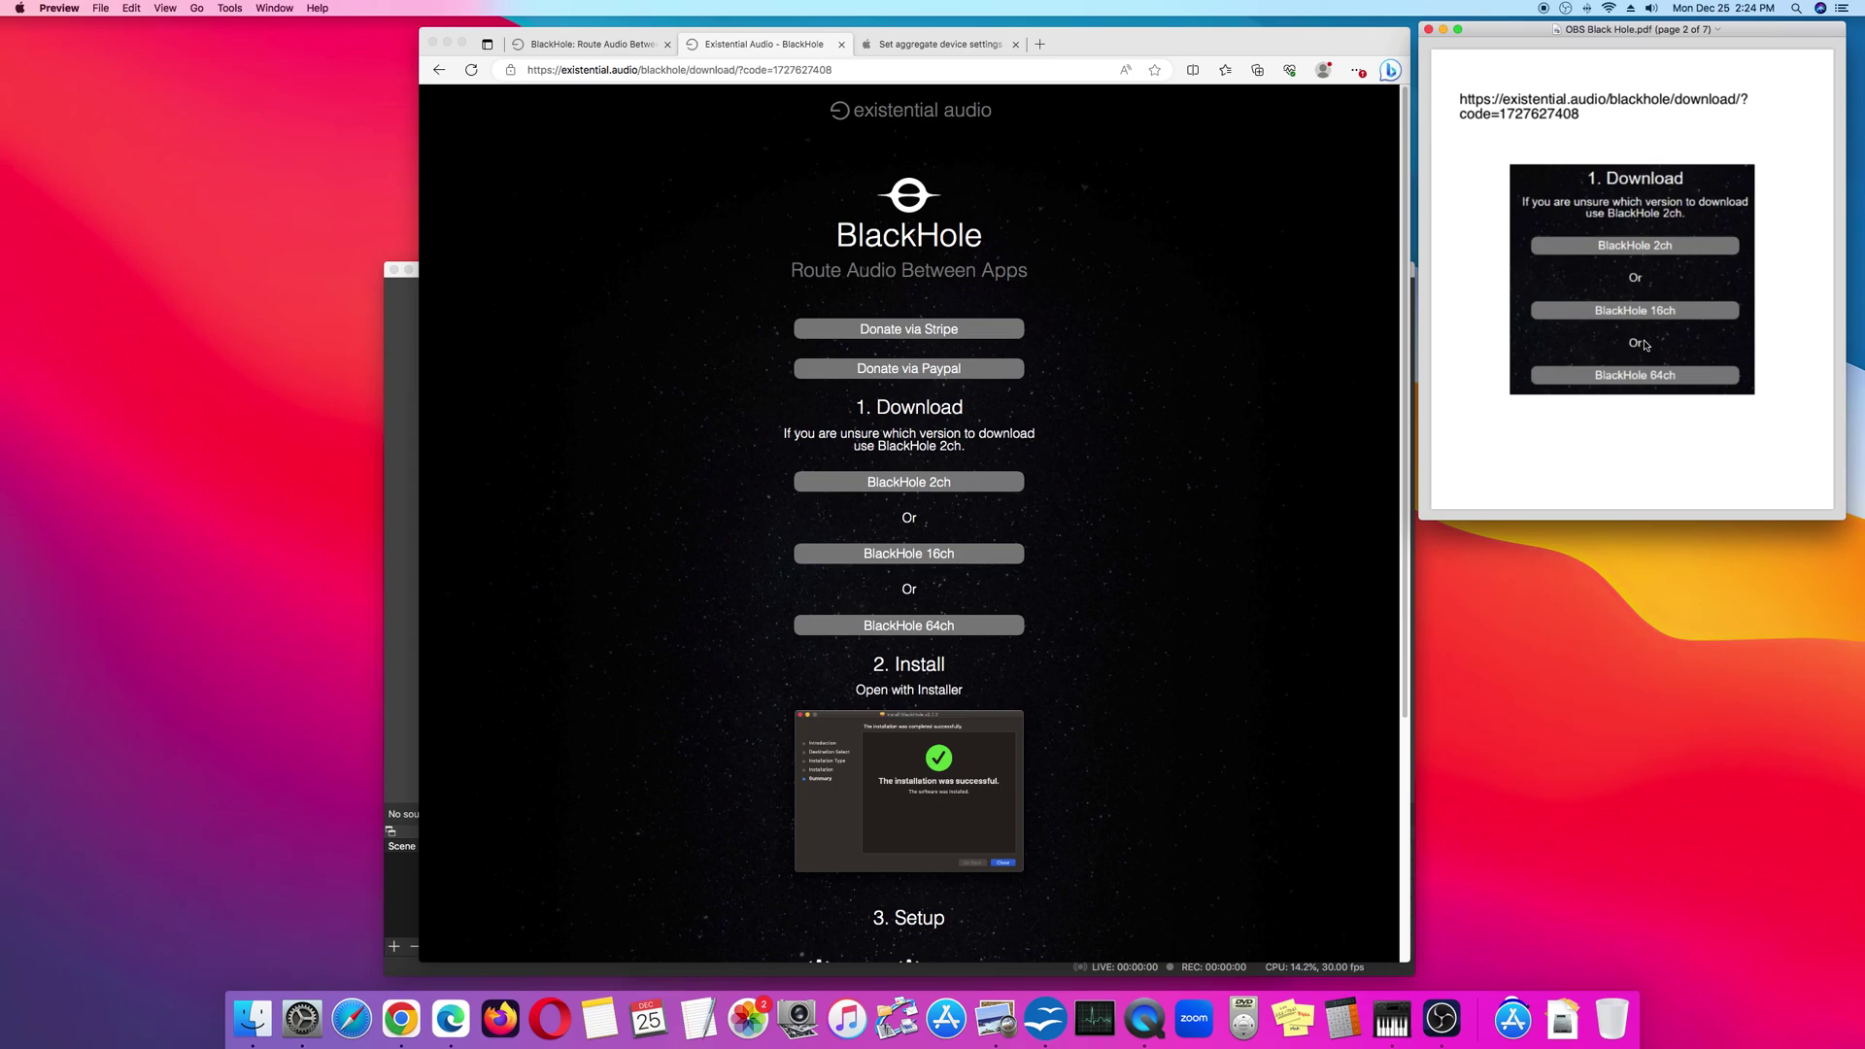
{"action": "scroll", "coordinate": [1644, 344], "scroll_direction": "down", "scroll_amount": 2}
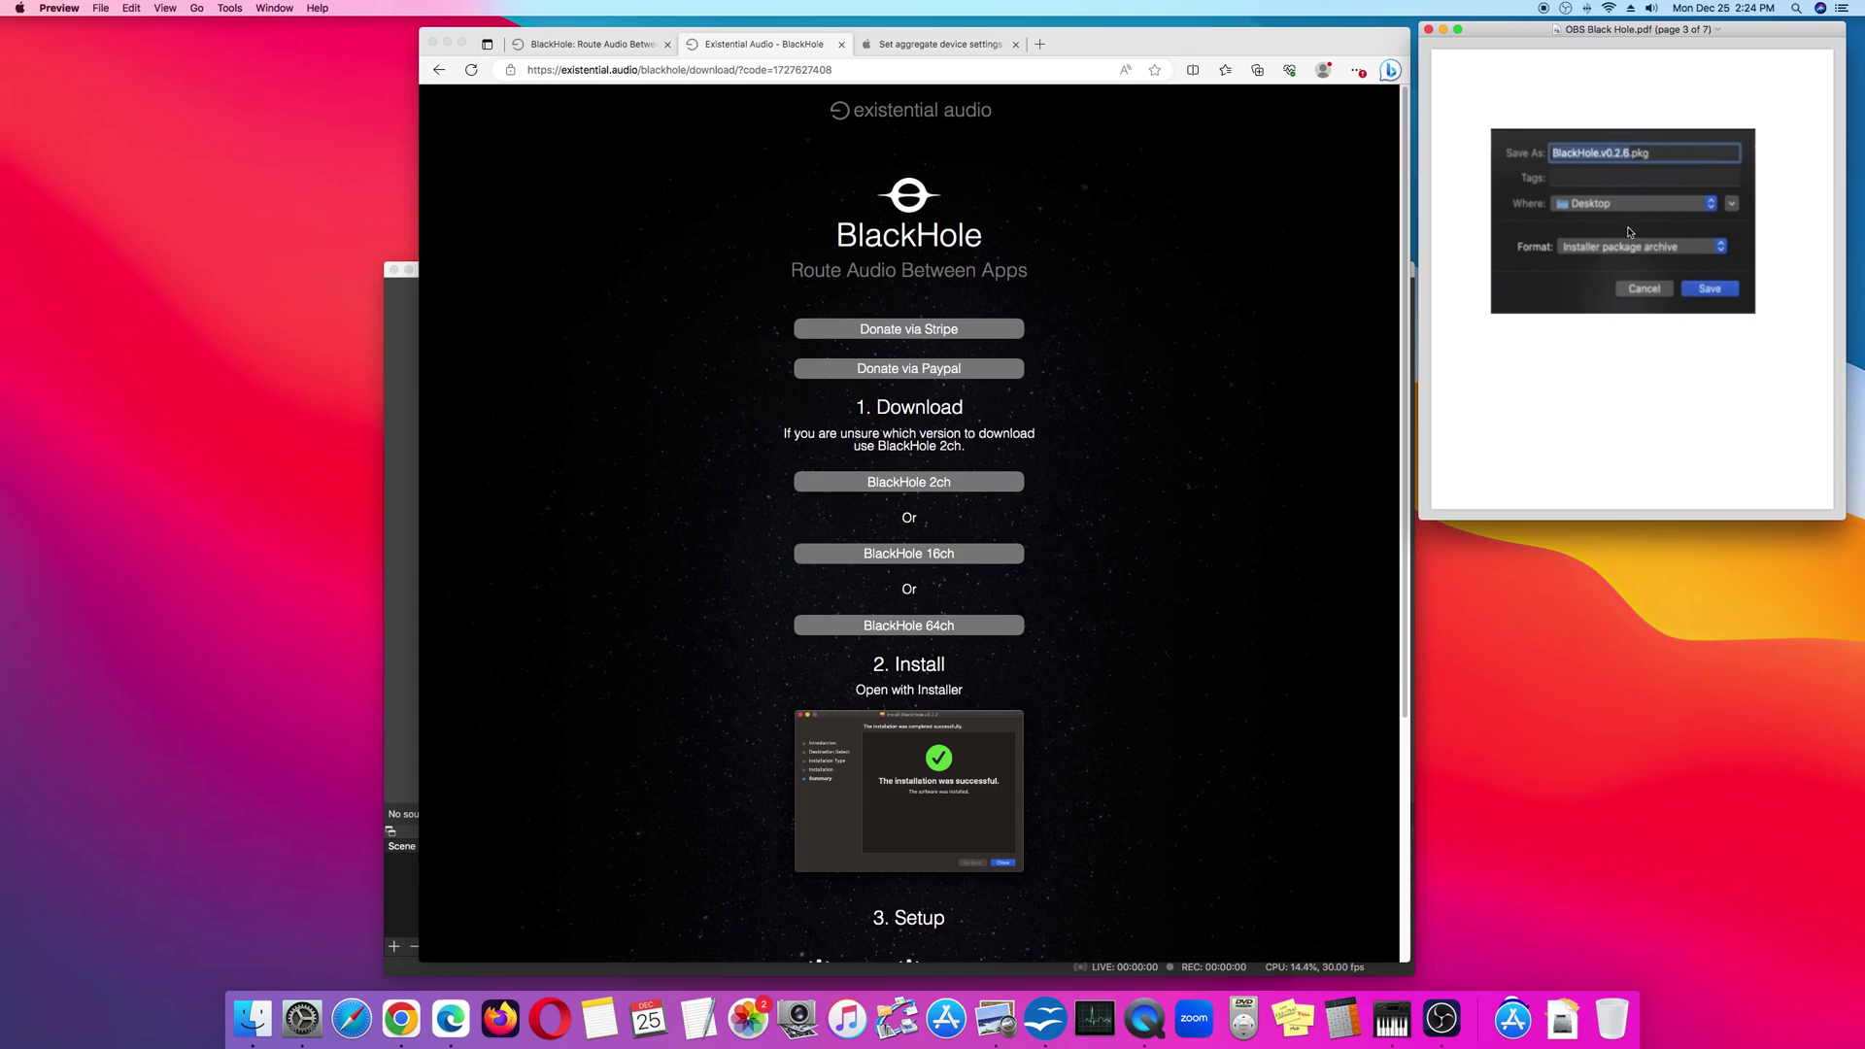
{"action": "scroll", "coordinate": [1563, 296], "scroll_direction": "down", "scroll_amount": 3}
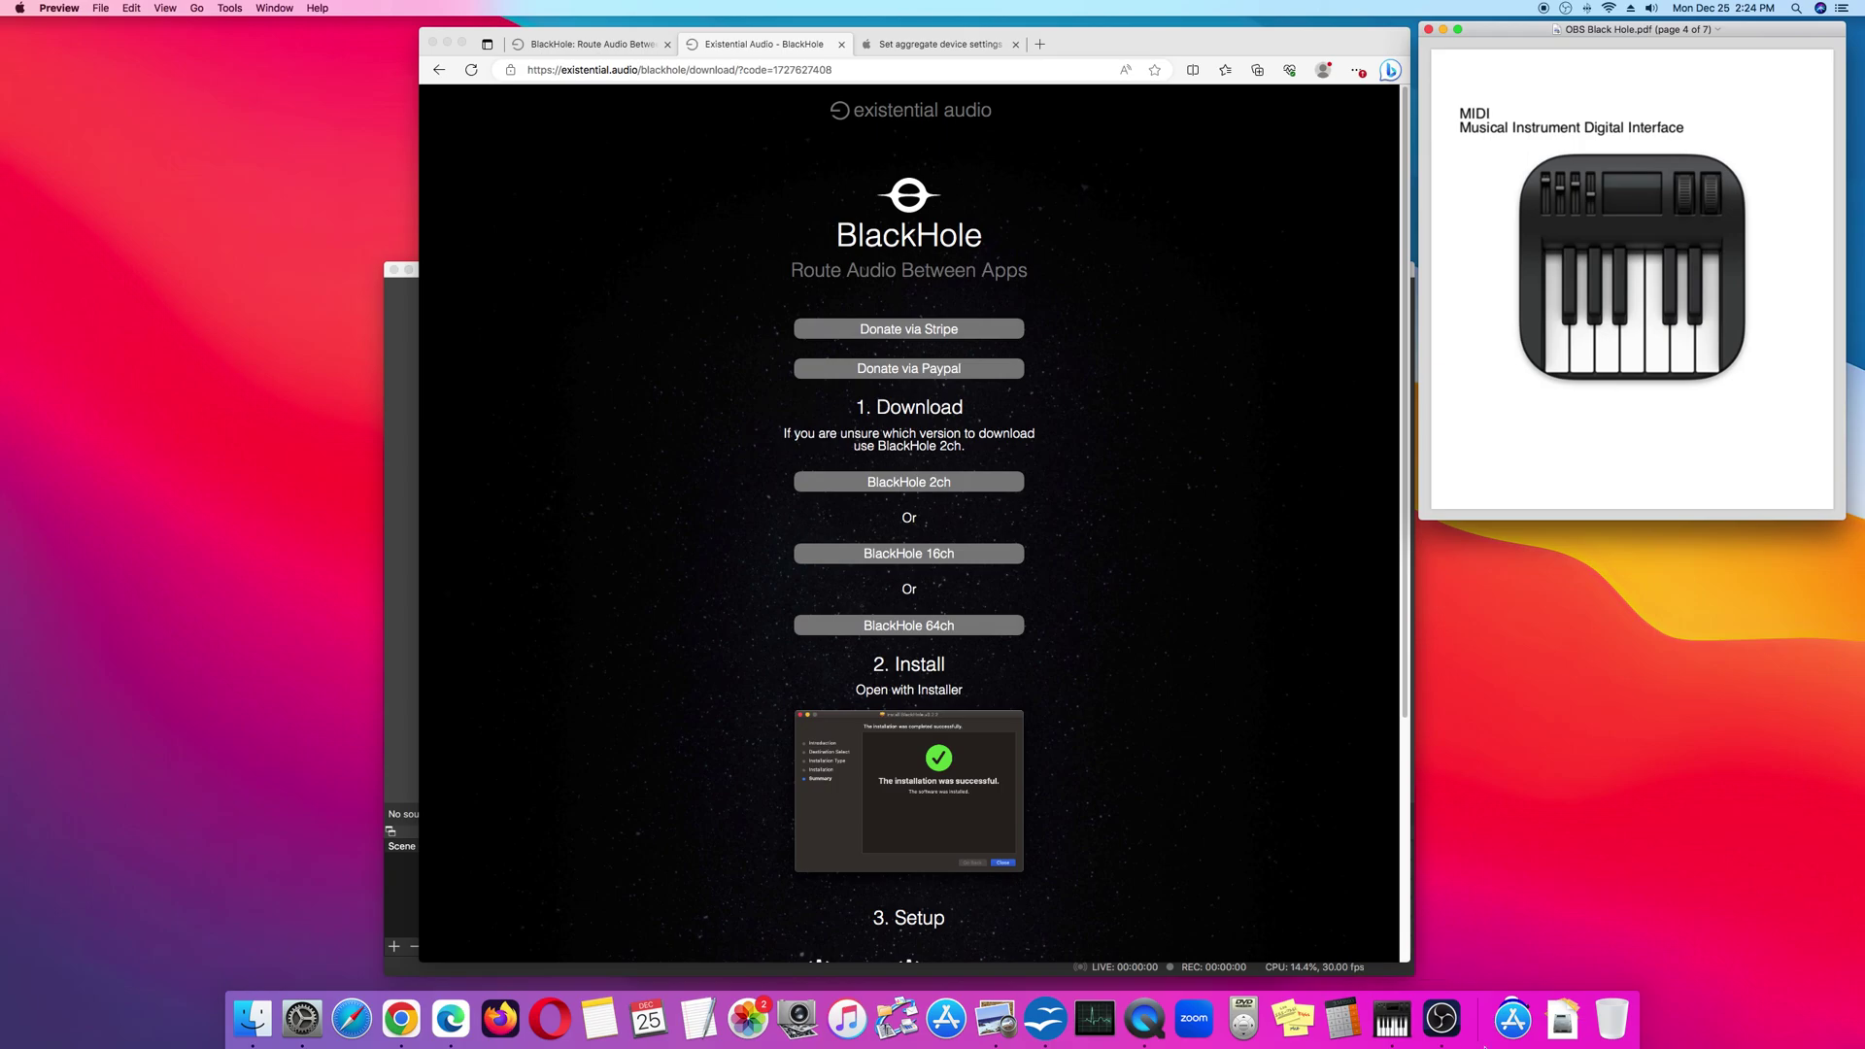
- Locate the system utilities, open Audio MIDI Setup and place its Audio Devices window clear of the guide PDF, advanced to page 5
{"action": "left_click", "coordinate": [1508, 1029]}
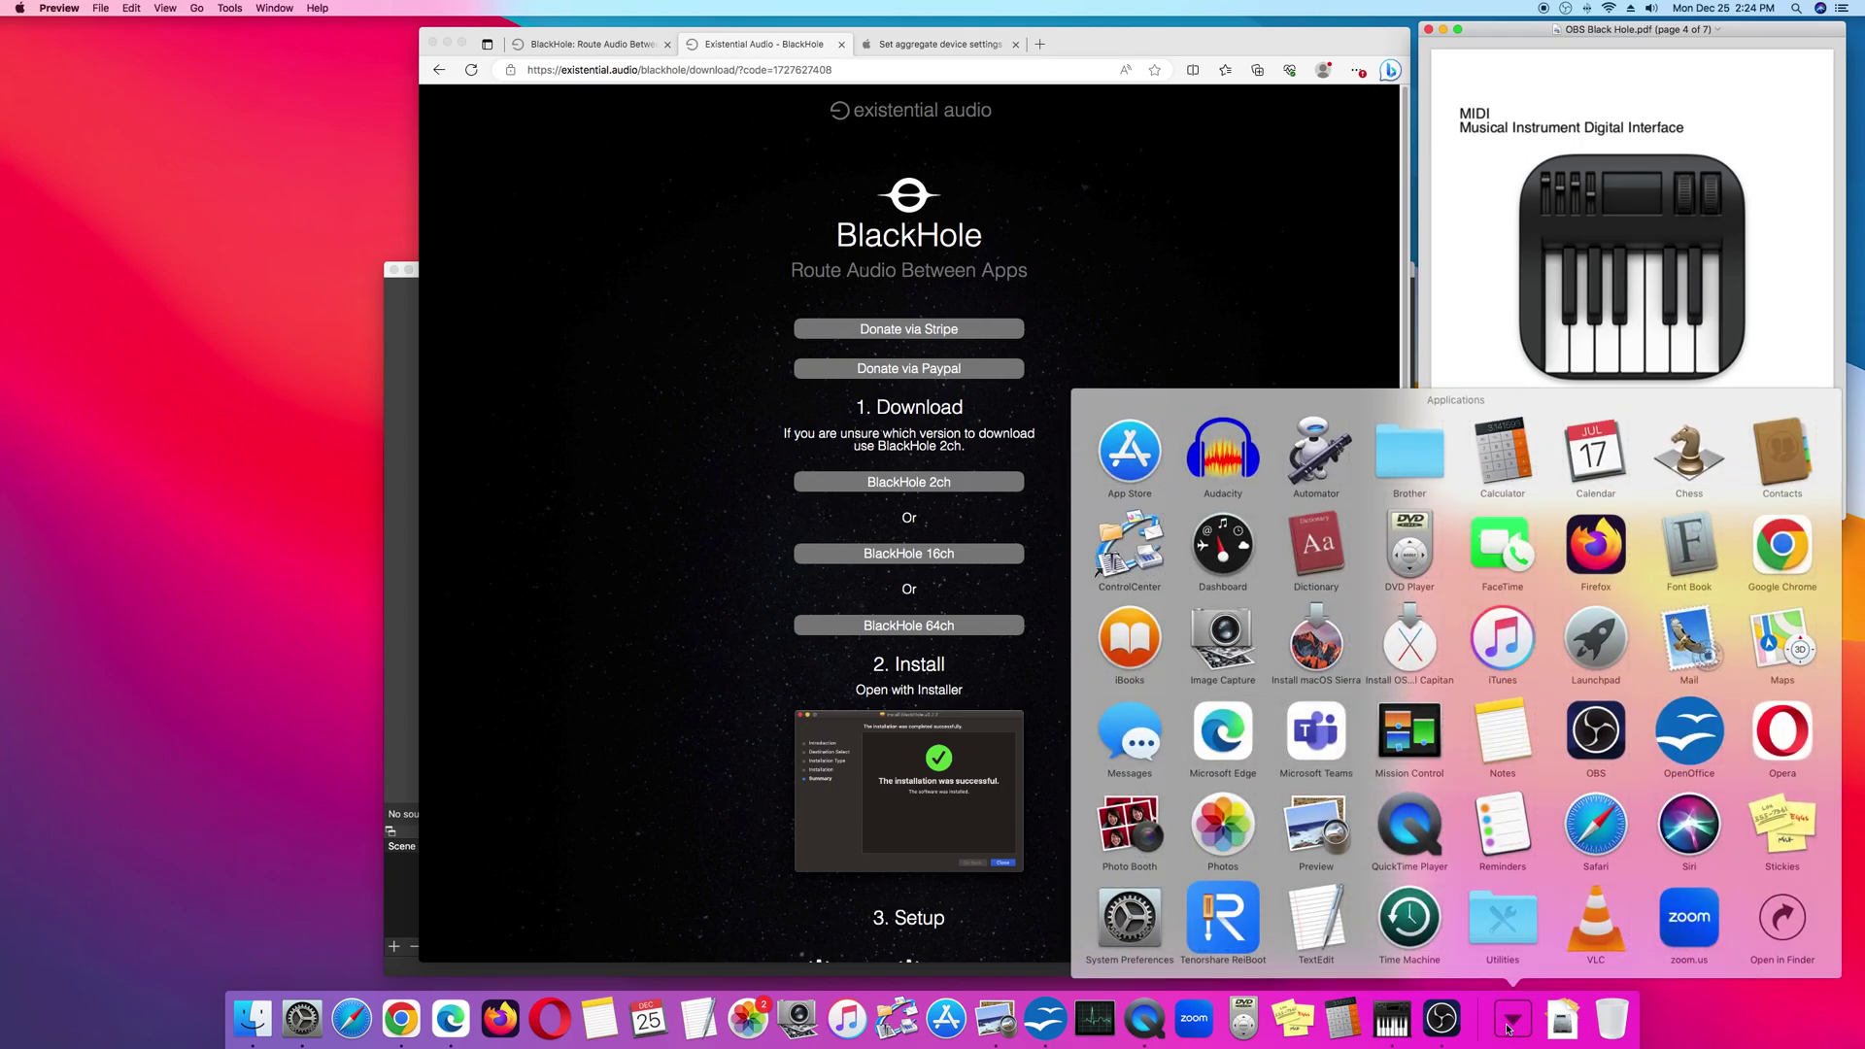
{"action": "left_click", "coordinate": [1529, 939]}
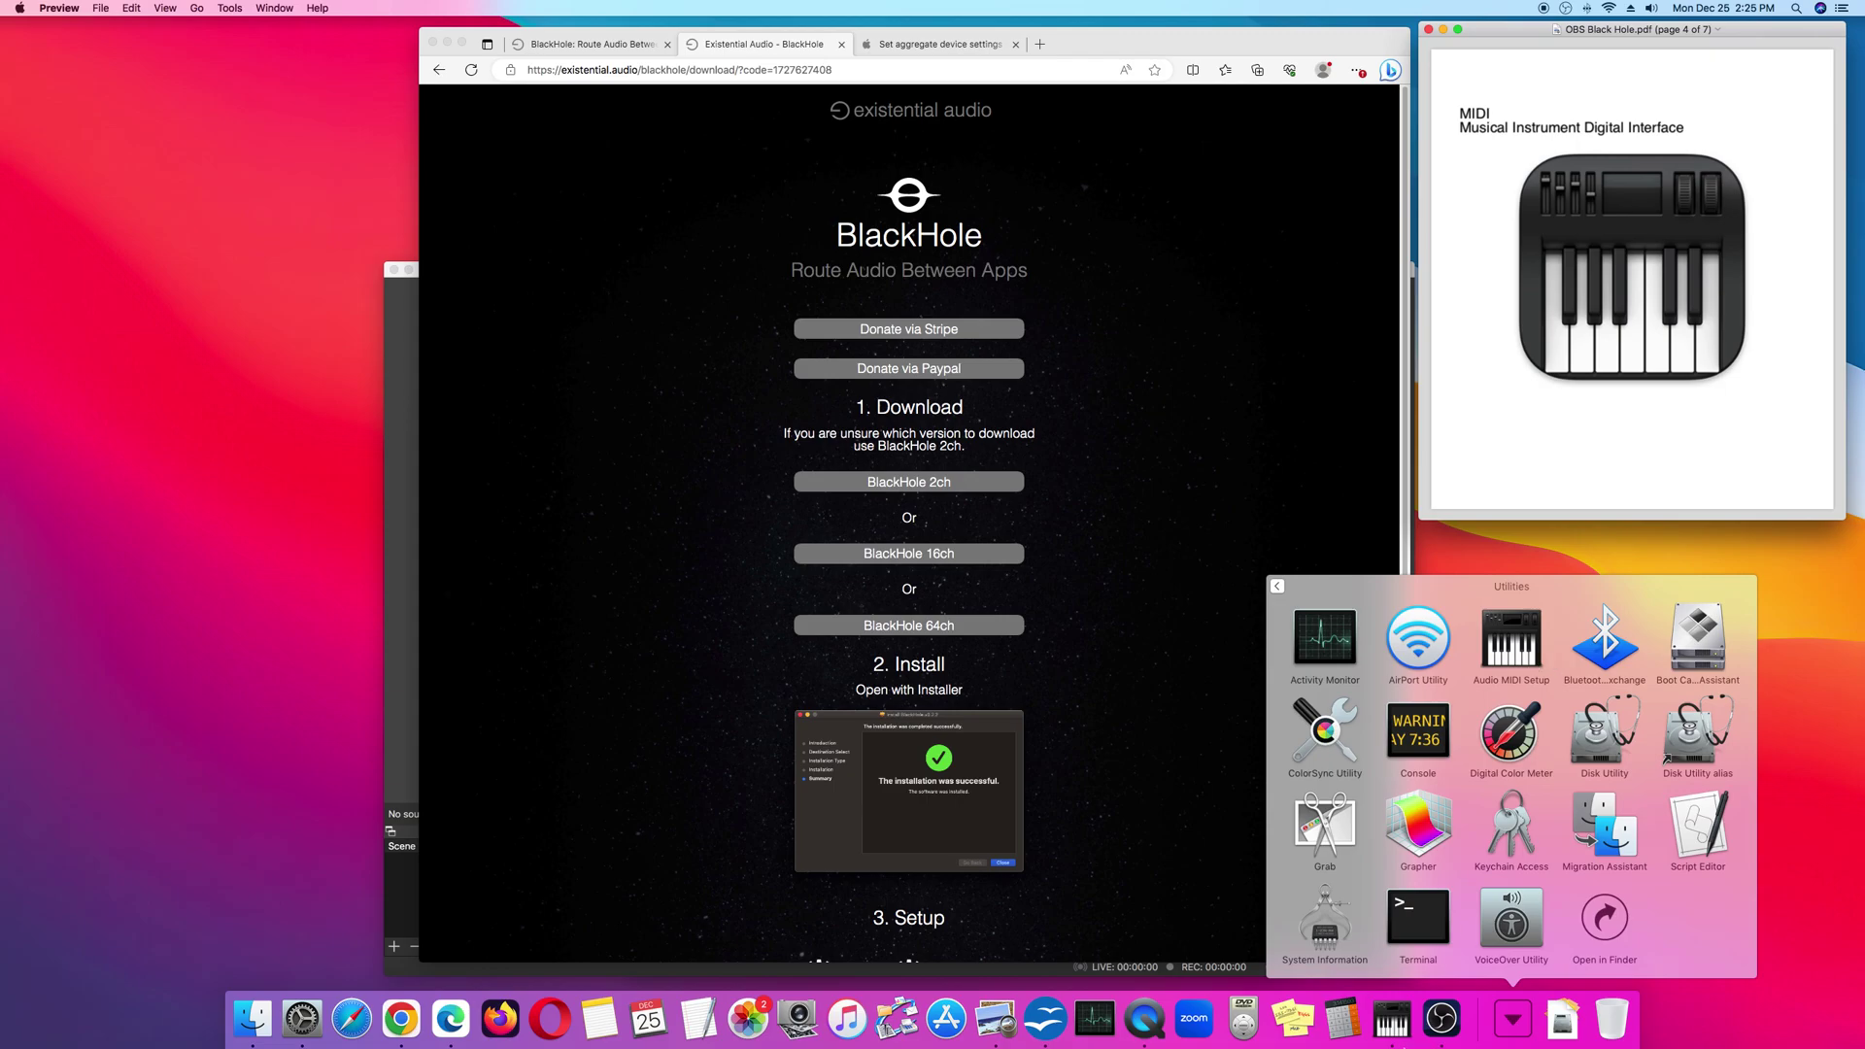
{"action": "left_click", "coordinate": [1391, 1041]}
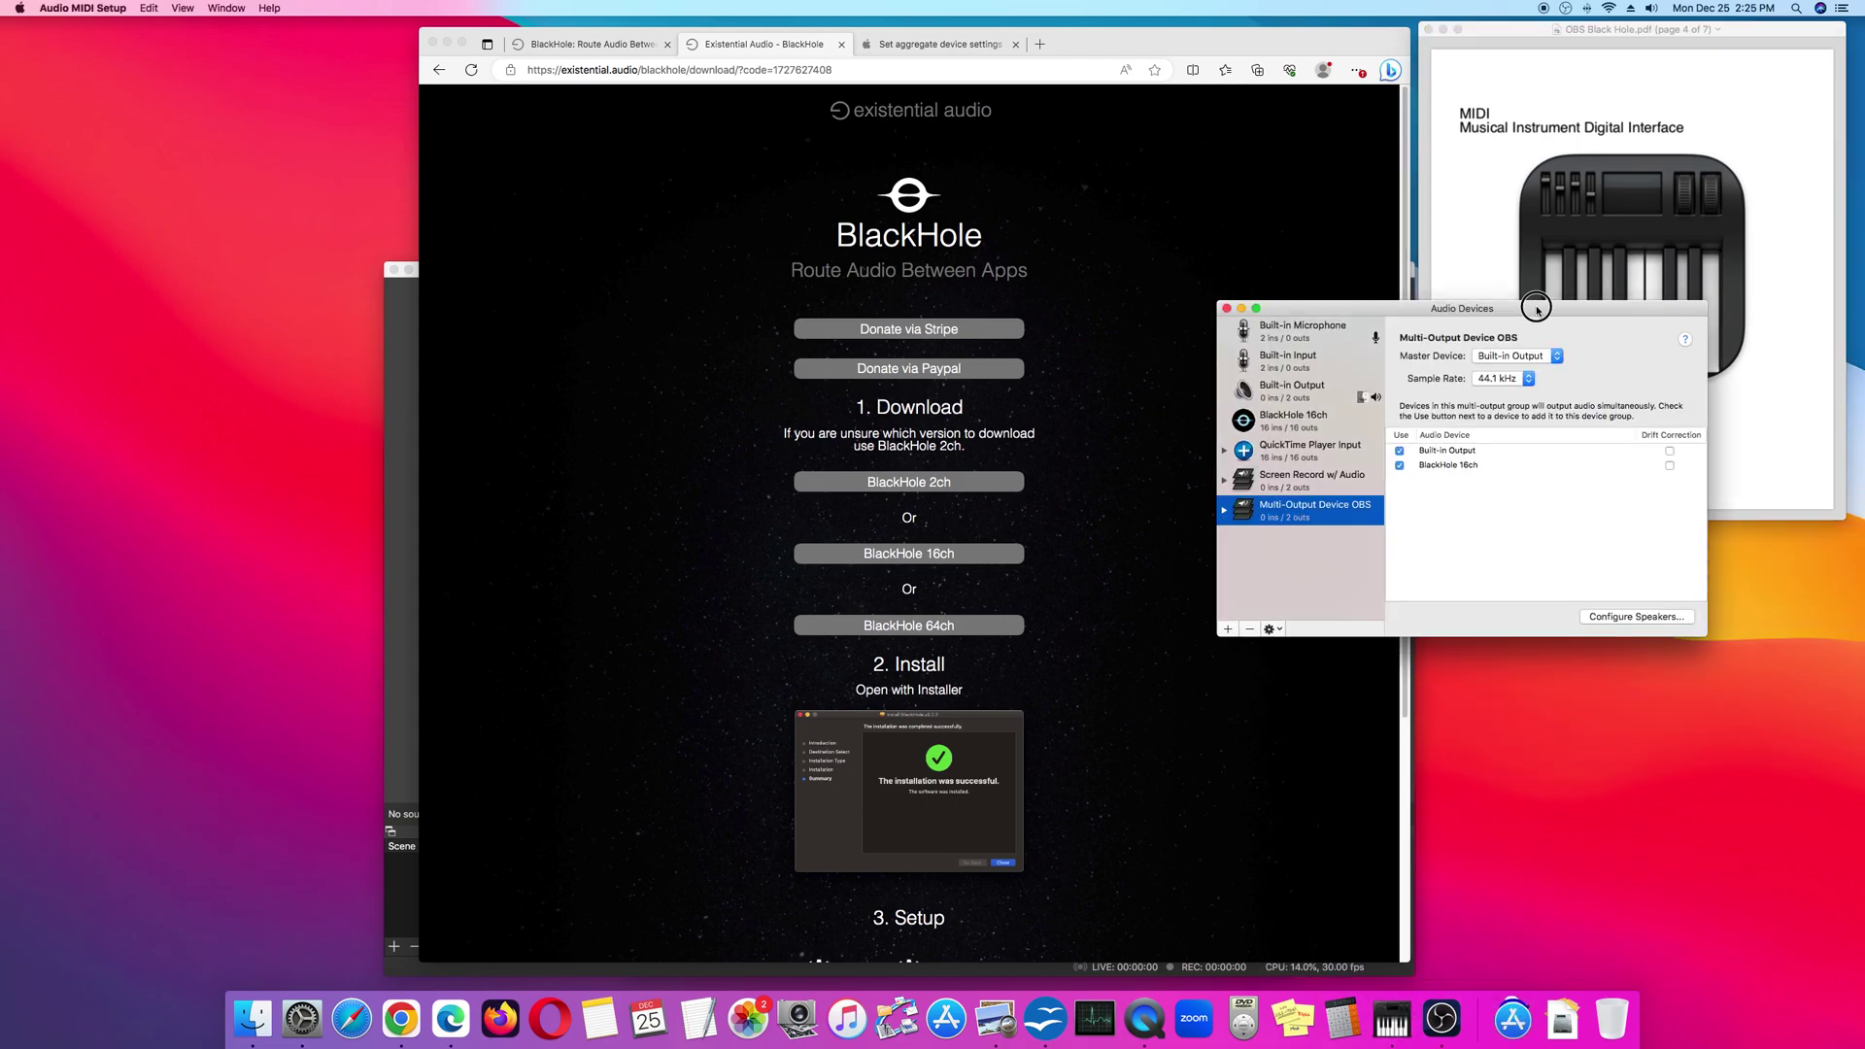
{"action": "left_click_drag", "start_coordinate": [1535, 307], "coordinate": [1233, 332]}
{"action": "left_click", "coordinate": [1529, 331]}
{"action": "scroll", "coordinate": [1542, 340], "scroll_direction": "down", "scroll_amount": 5}
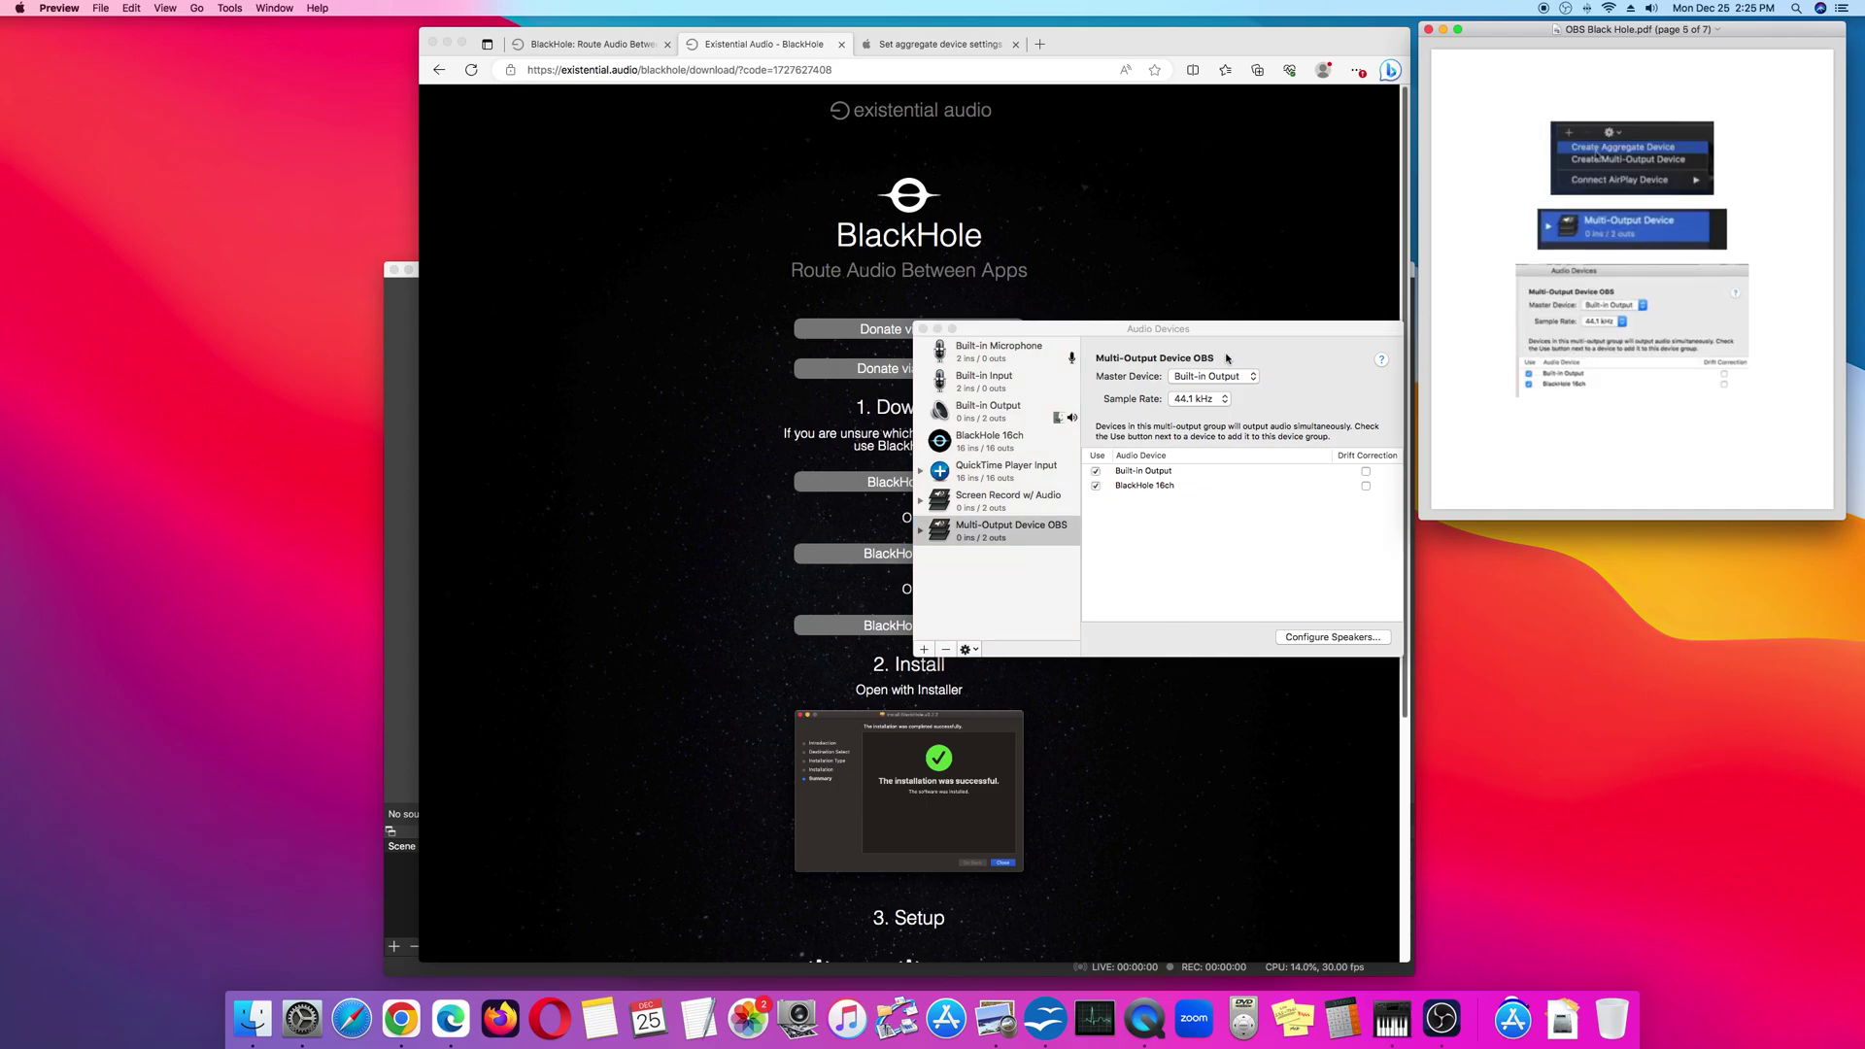
{"action": "left_click_drag", "start_coordinate": [1243, 328], "coordinate": [1052, 300]}
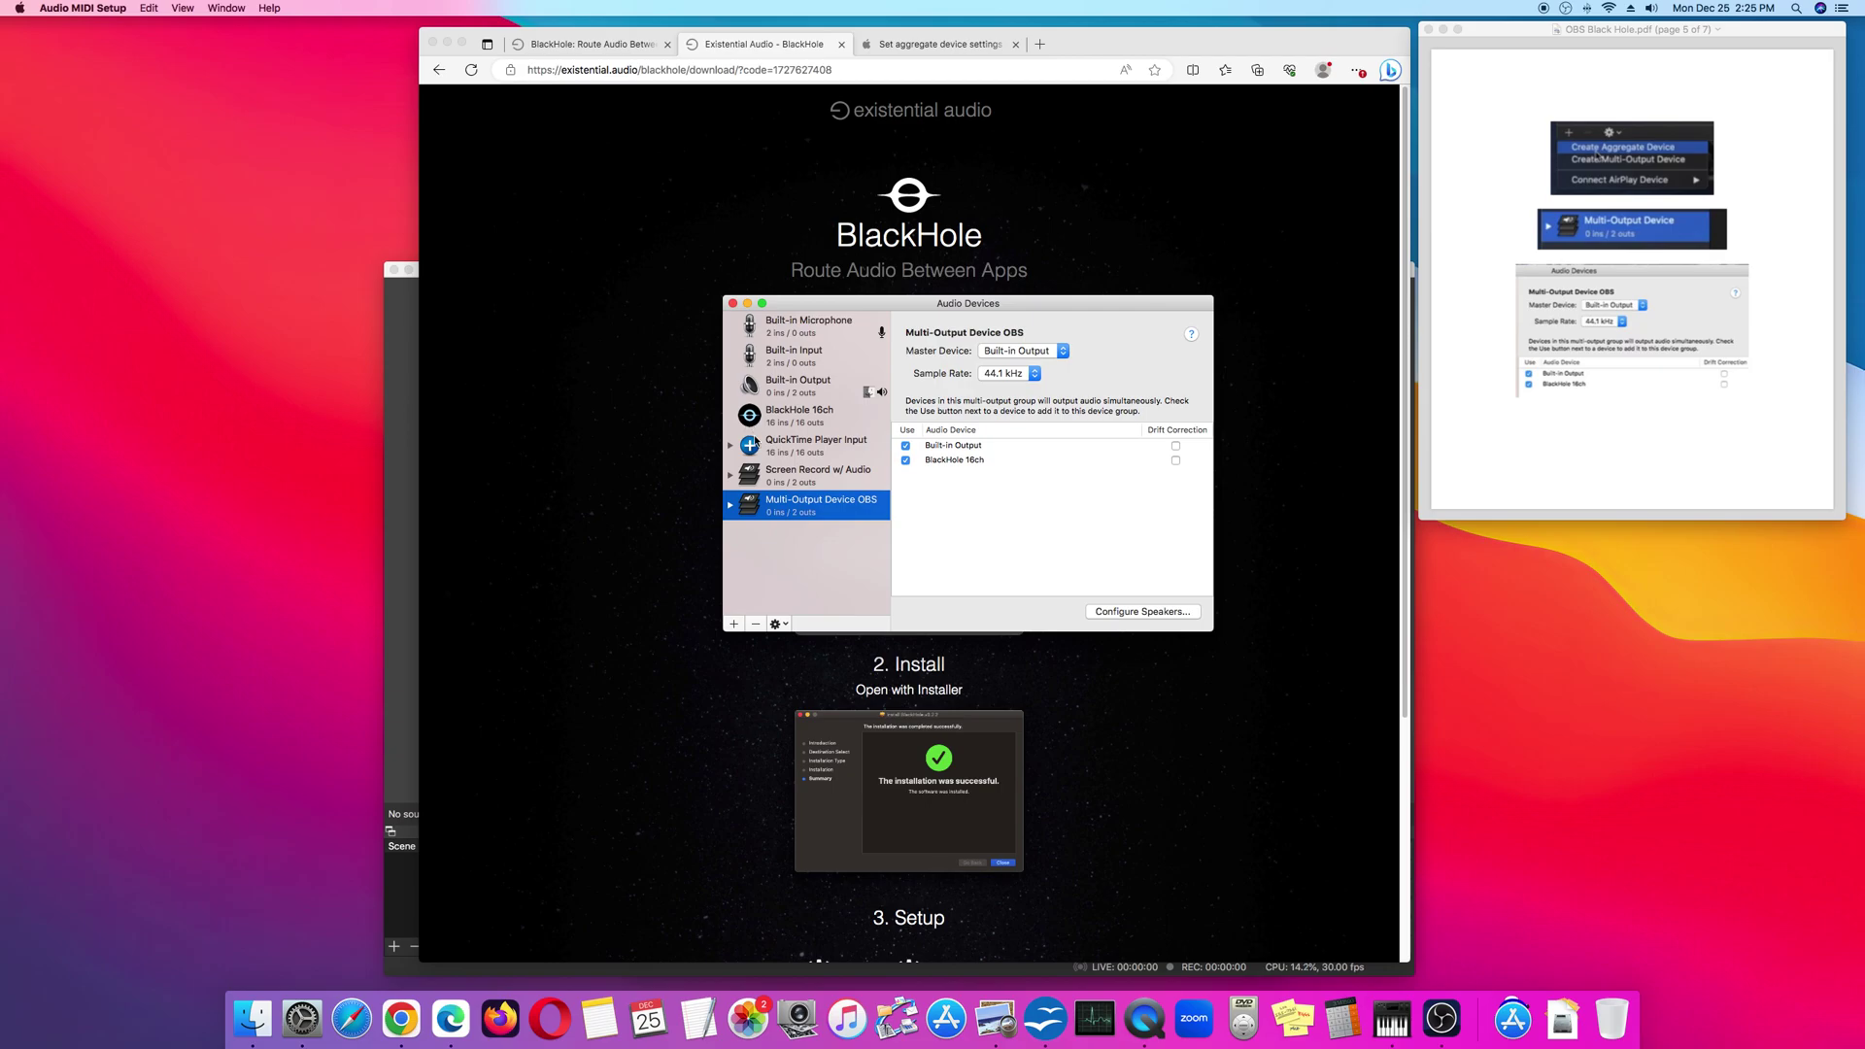
- Create a new multi-output device and rename it "Multi-Output Device_OBS"
{"action": "left_click", "coordinate": [733, 626]}
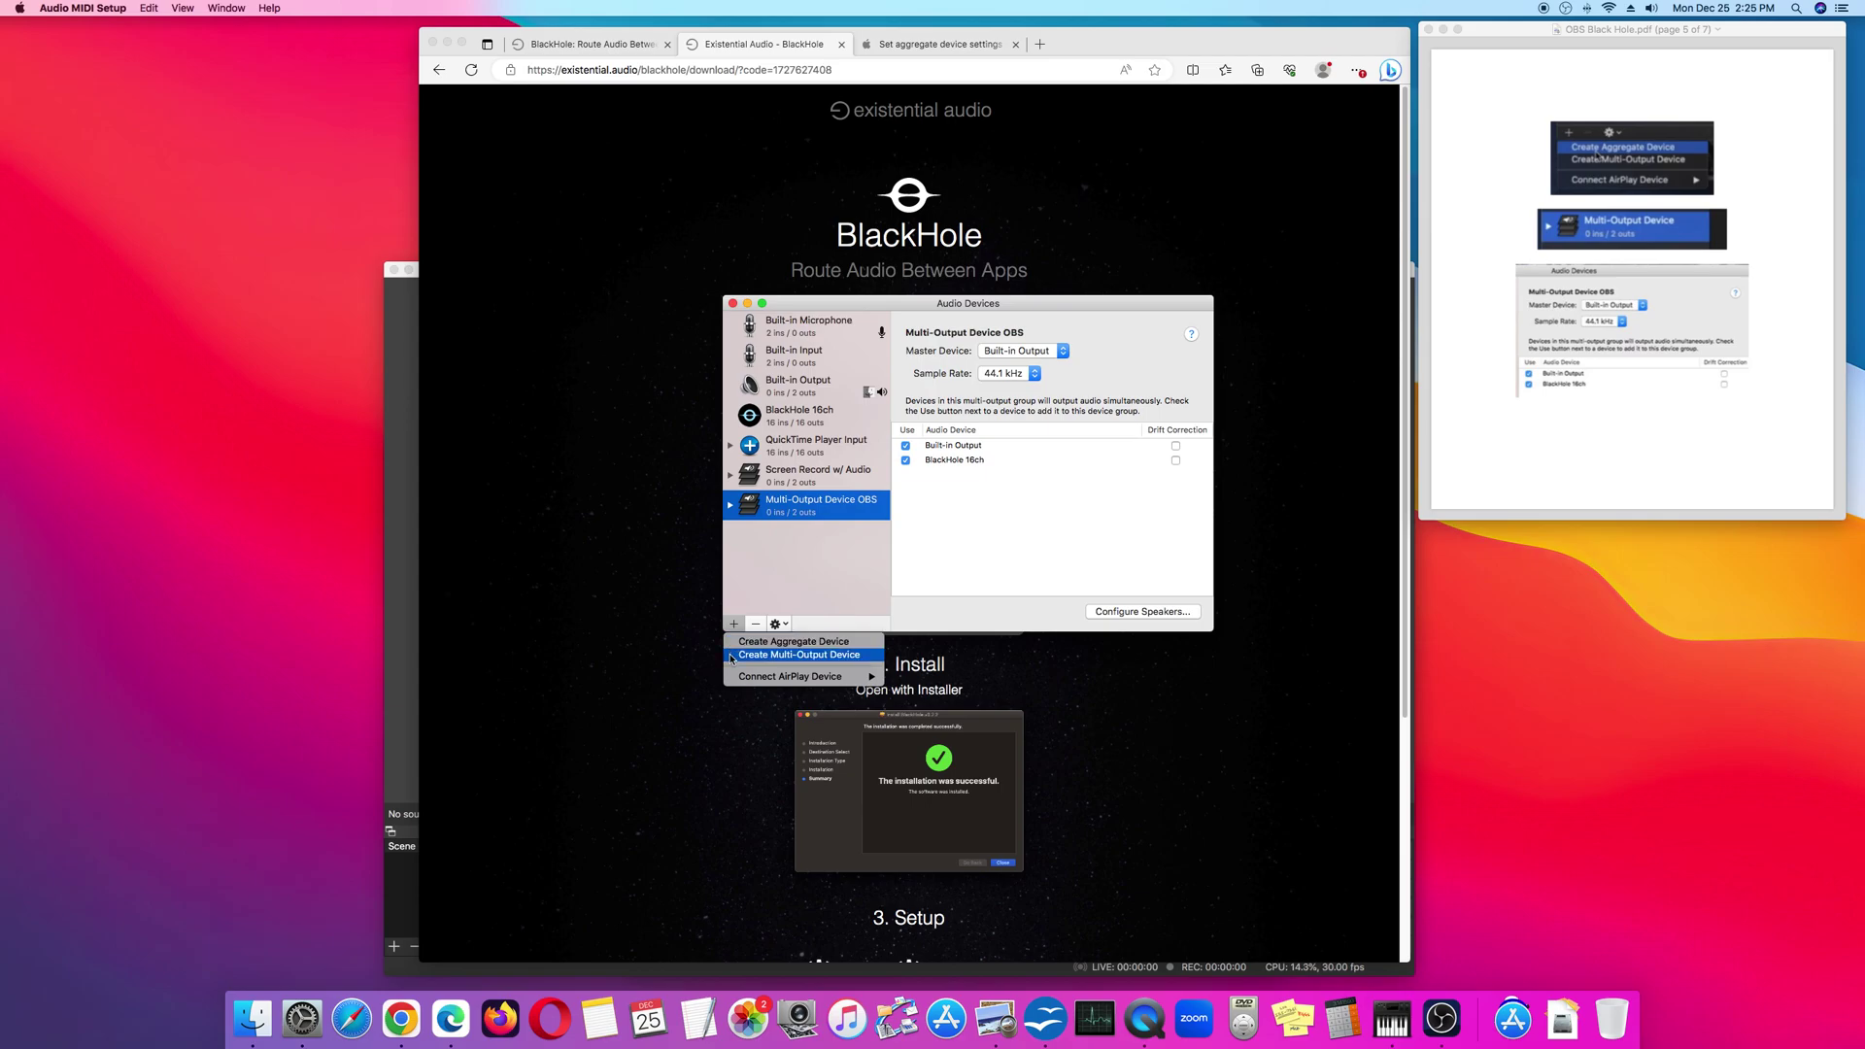
{"action": "left_click", "coordinate": [732, 655]}
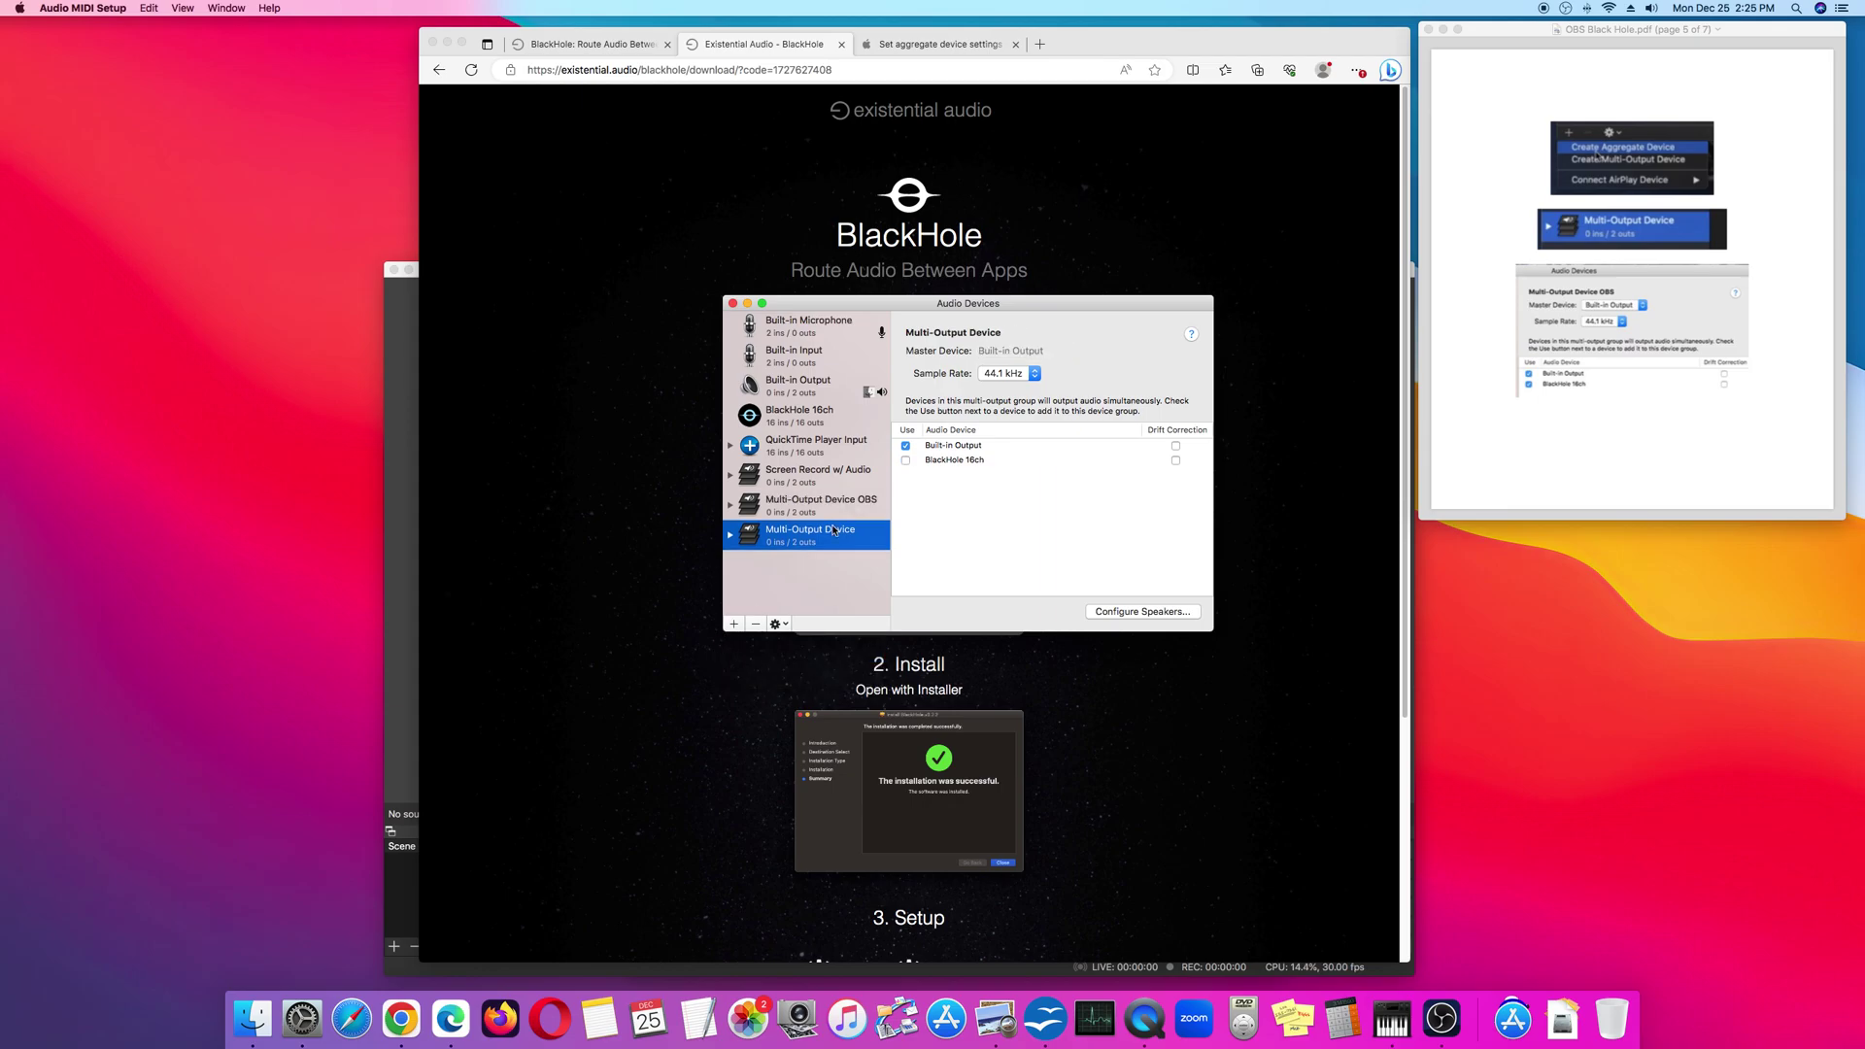
{"action": "left_click", "coordinate": [838, 532]}
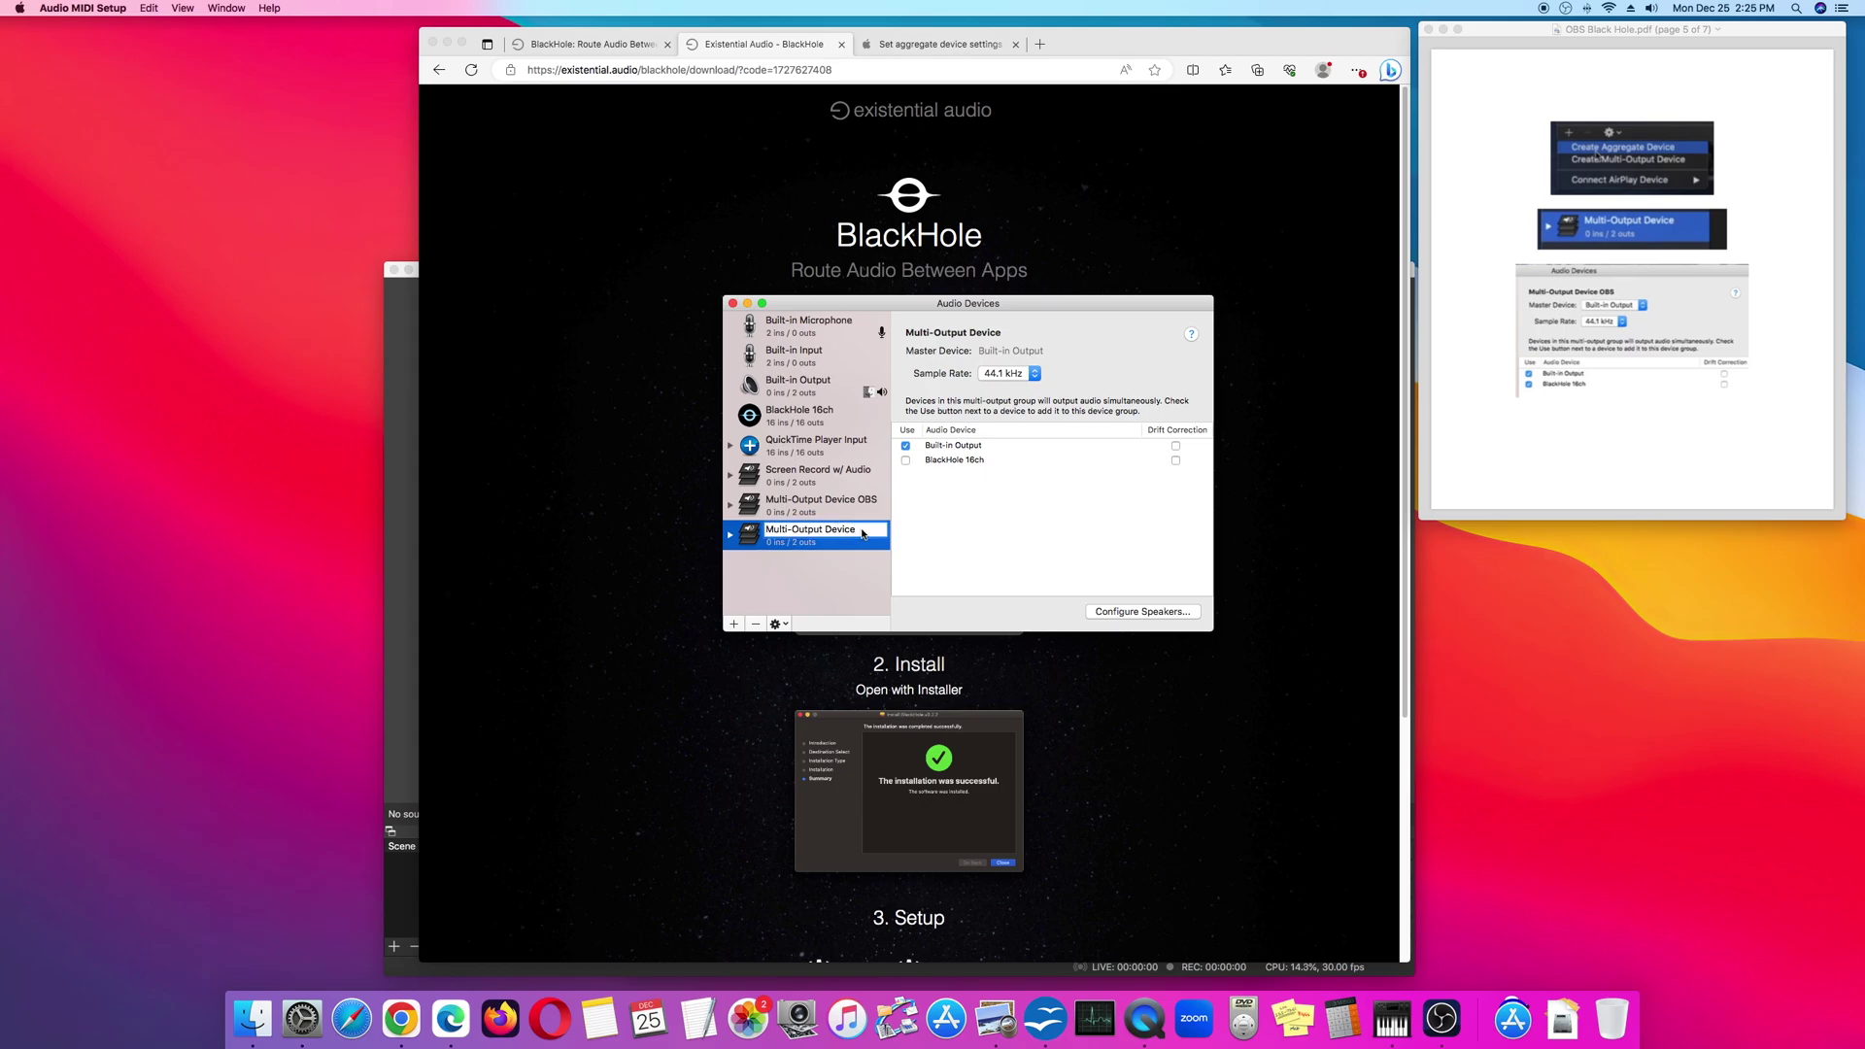
{"action": "type", "text": "OBS"}
{"action": "key", "text": "BackSpace"}
{"action": "key", "text": "BackSpace"}
{"action": "key", "text": "BackSpace"}
{"action": "key", "text": "BackSpace"}
{"action": "type", "text": "_OBS"}
{"action": "left_click", "coordinate": [804, 563]}
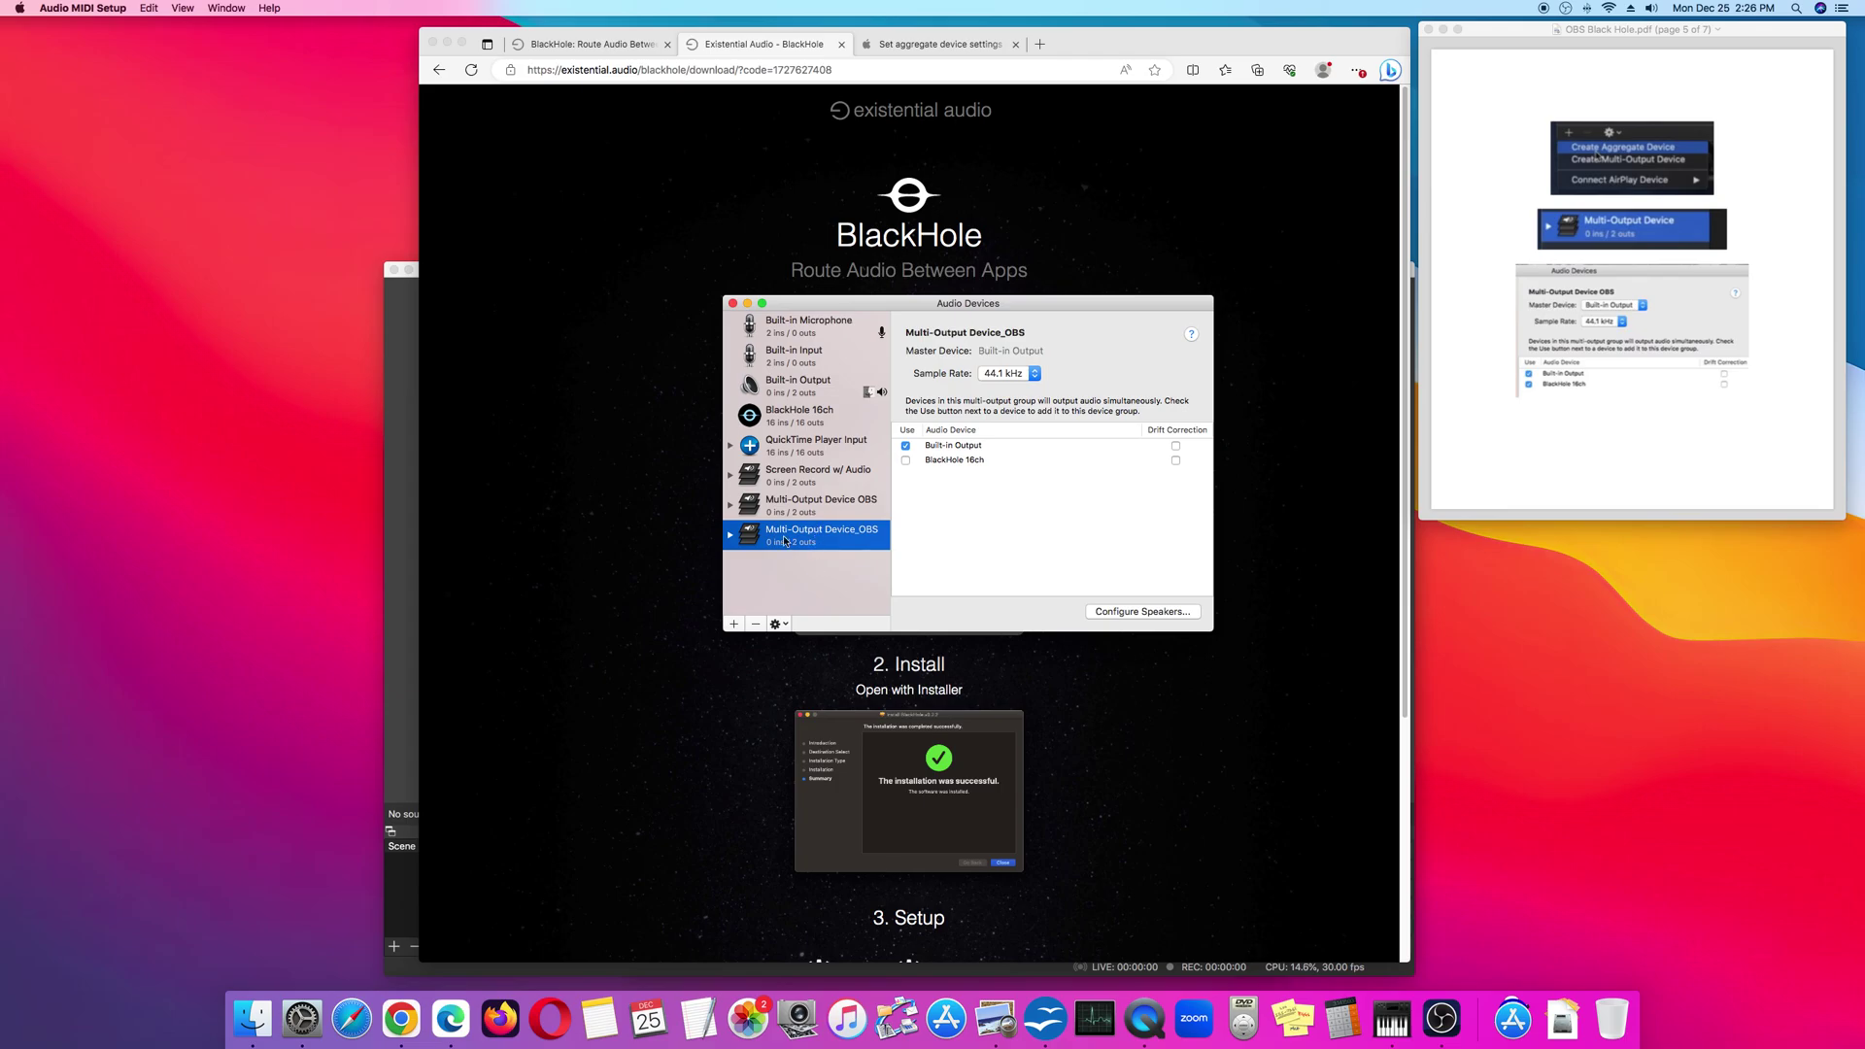
- Select the existing "Multi-Output Device OBS" to view its configuration, and advance the guide PDF to page 6
{"action": "left_click", "coordinate": [841, 506]}
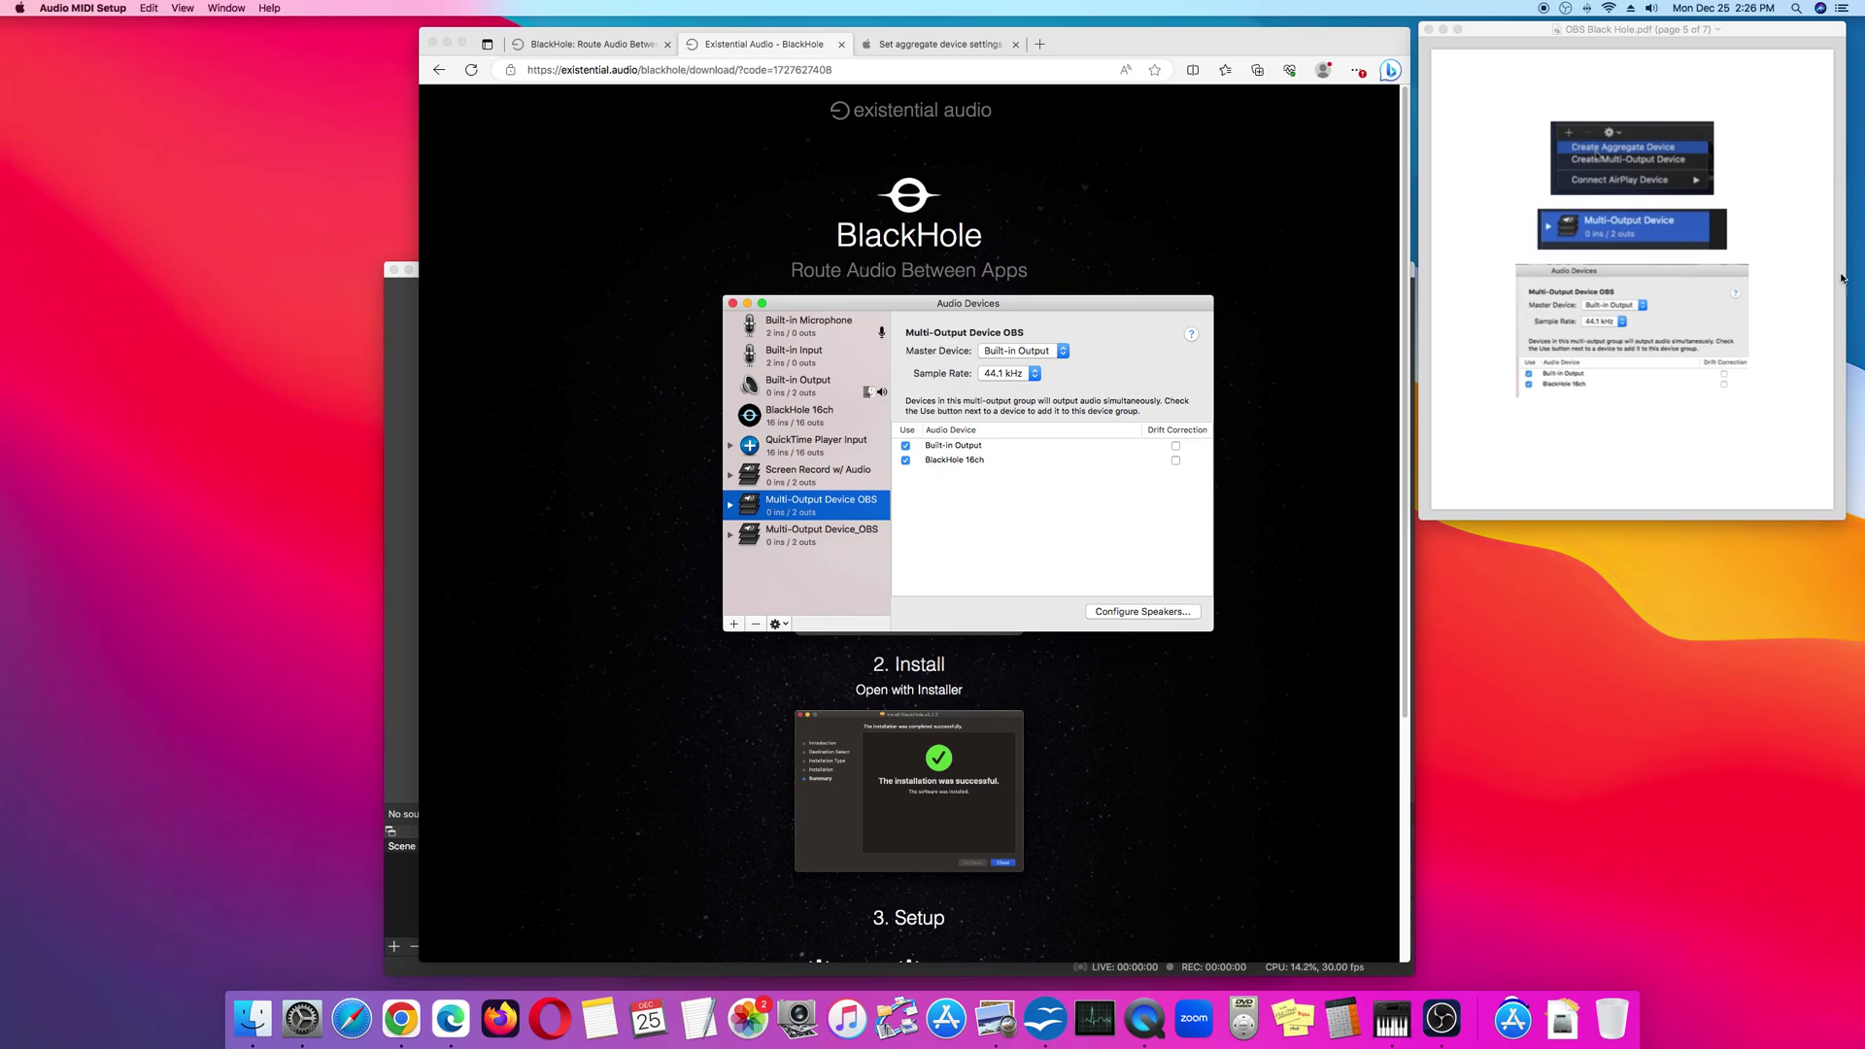
{"action": "left_click", "coordinate": [1797, 301]}
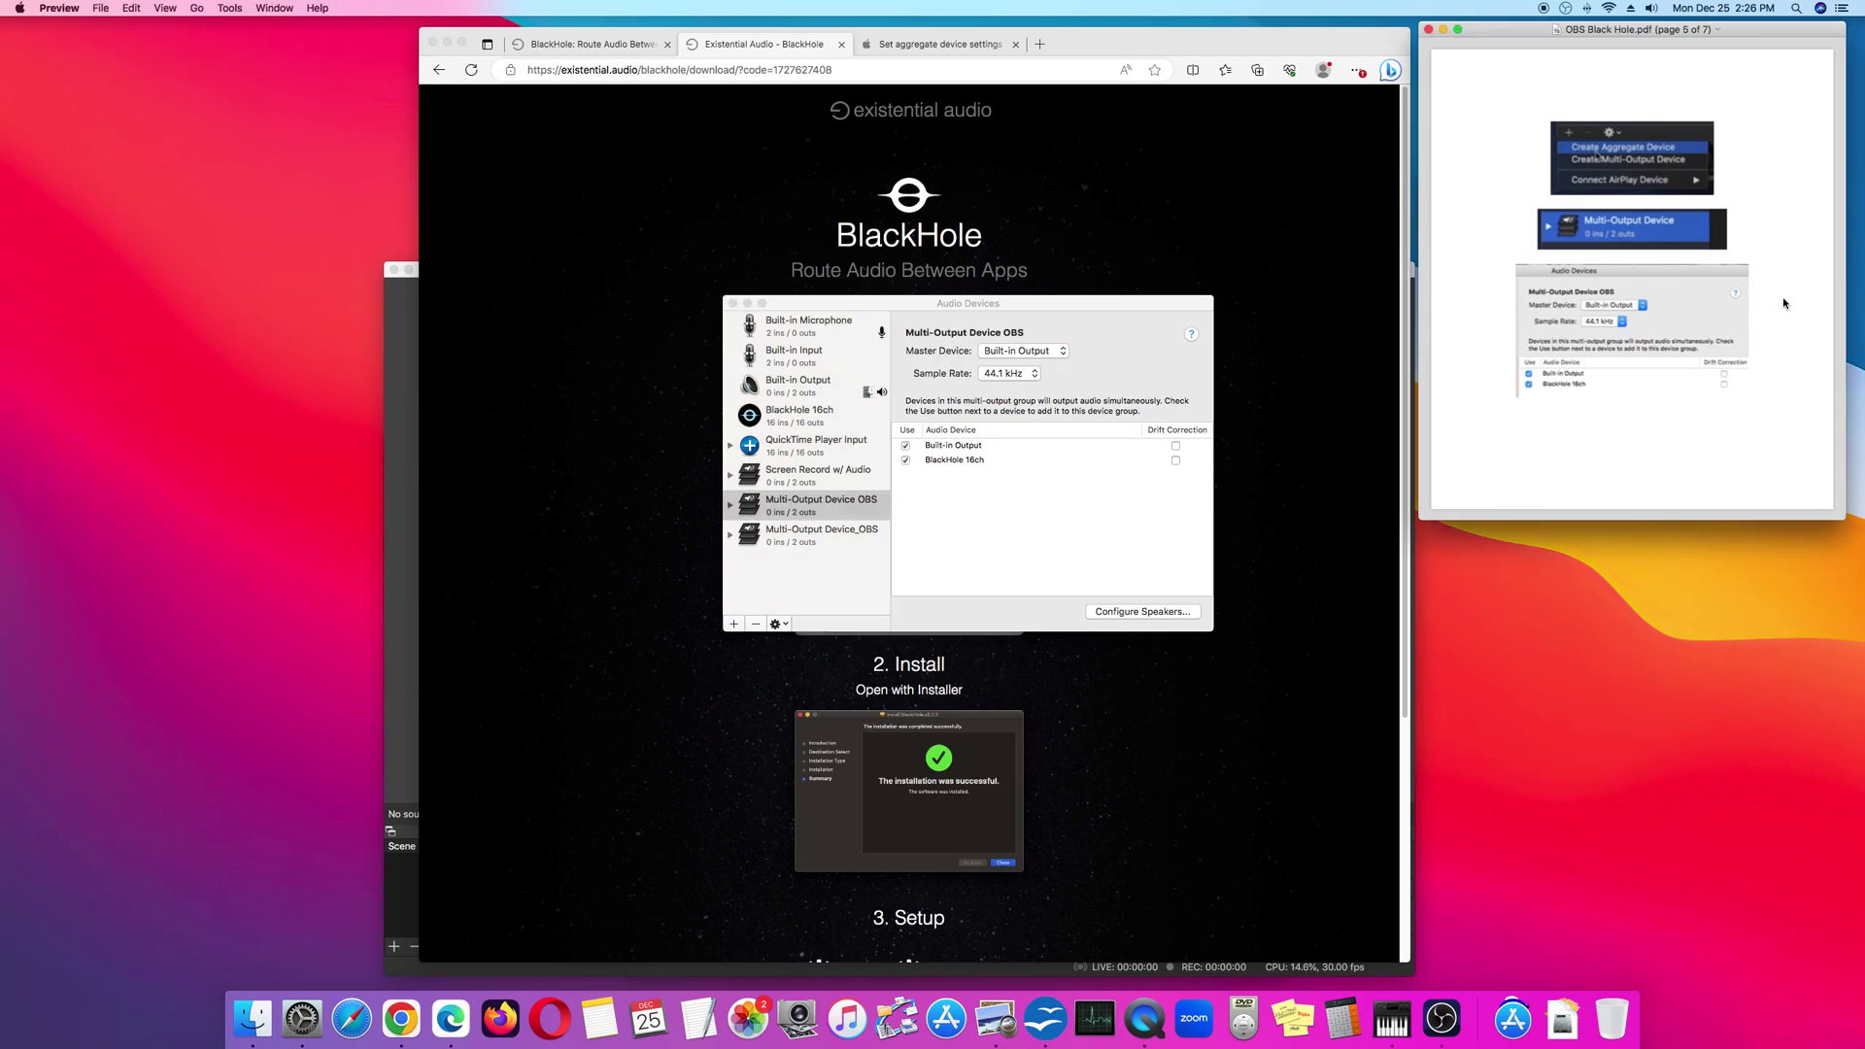
{"action": "scroll", "coordinate": [1782, 303], "scroll_direction": "down", "scroll_amount": 3}
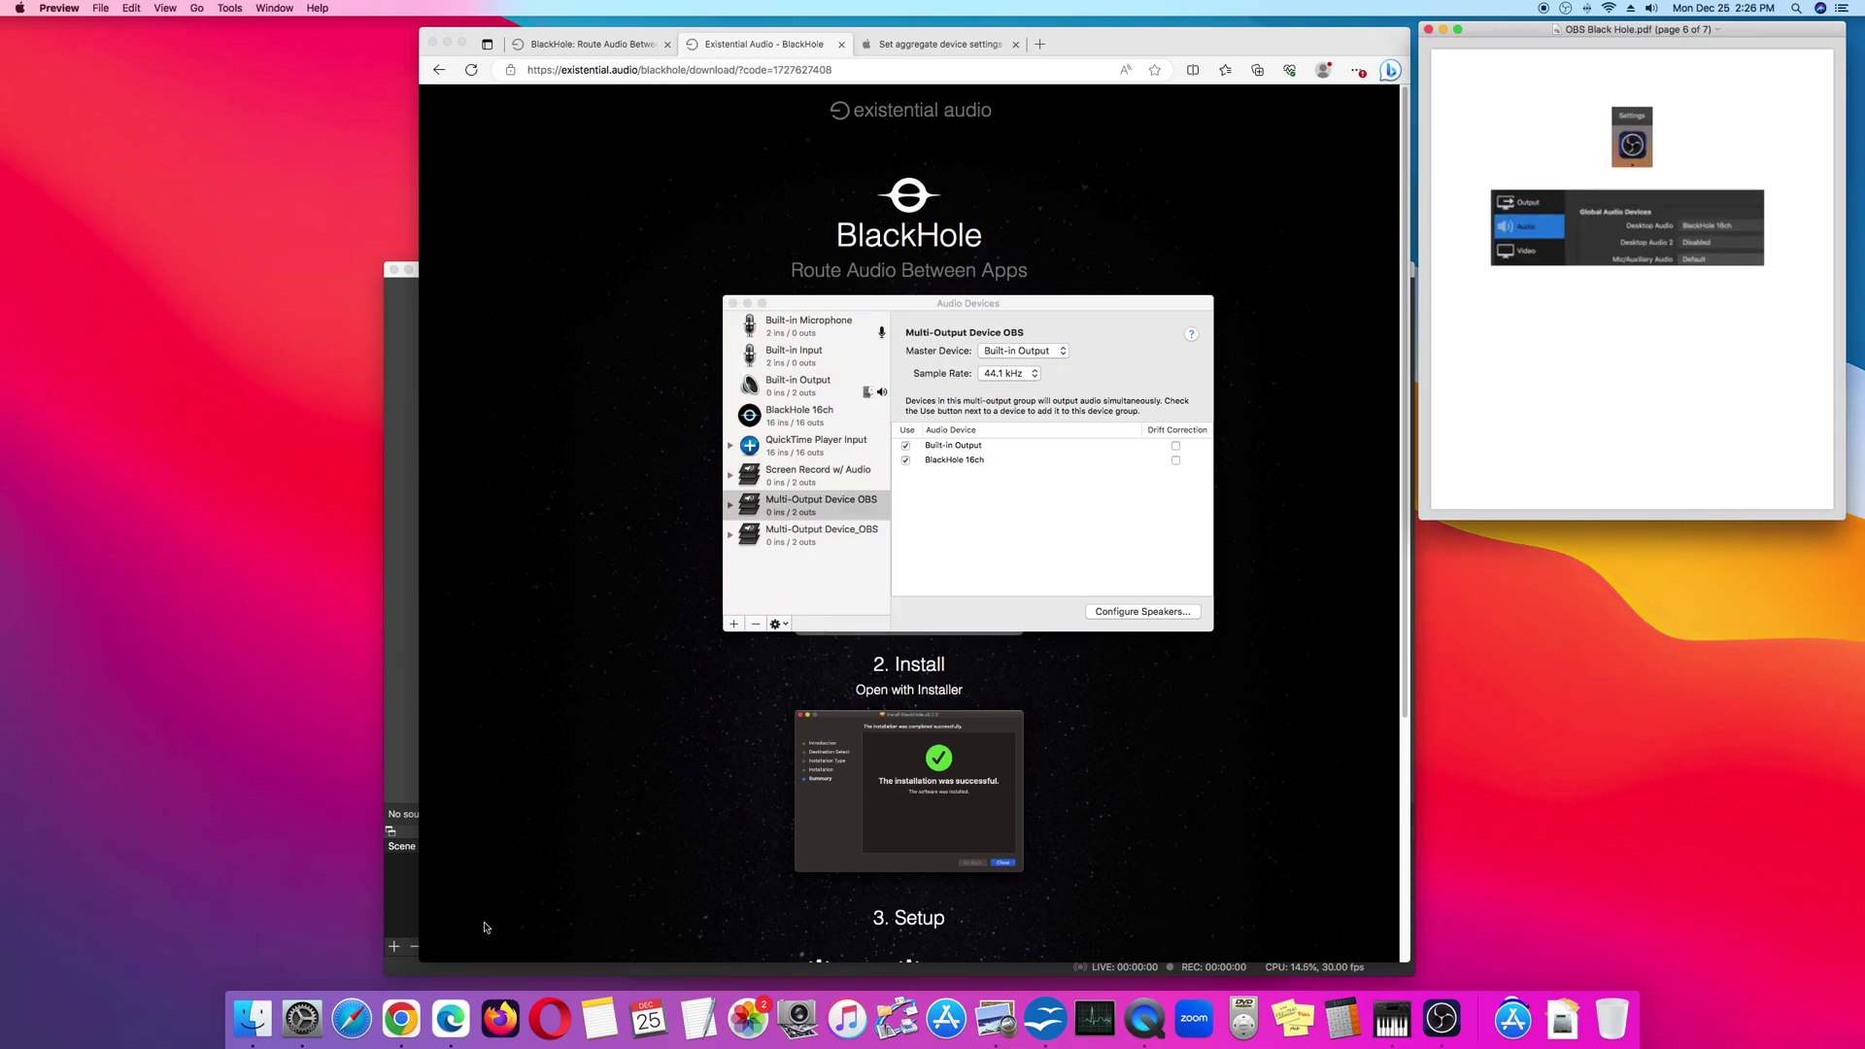
- Switch to OBS and choose BlackHole 16ch as the global Desktop Audio device in the audio settings
{"action": "left_click", "coordinate": [298, 1027]}
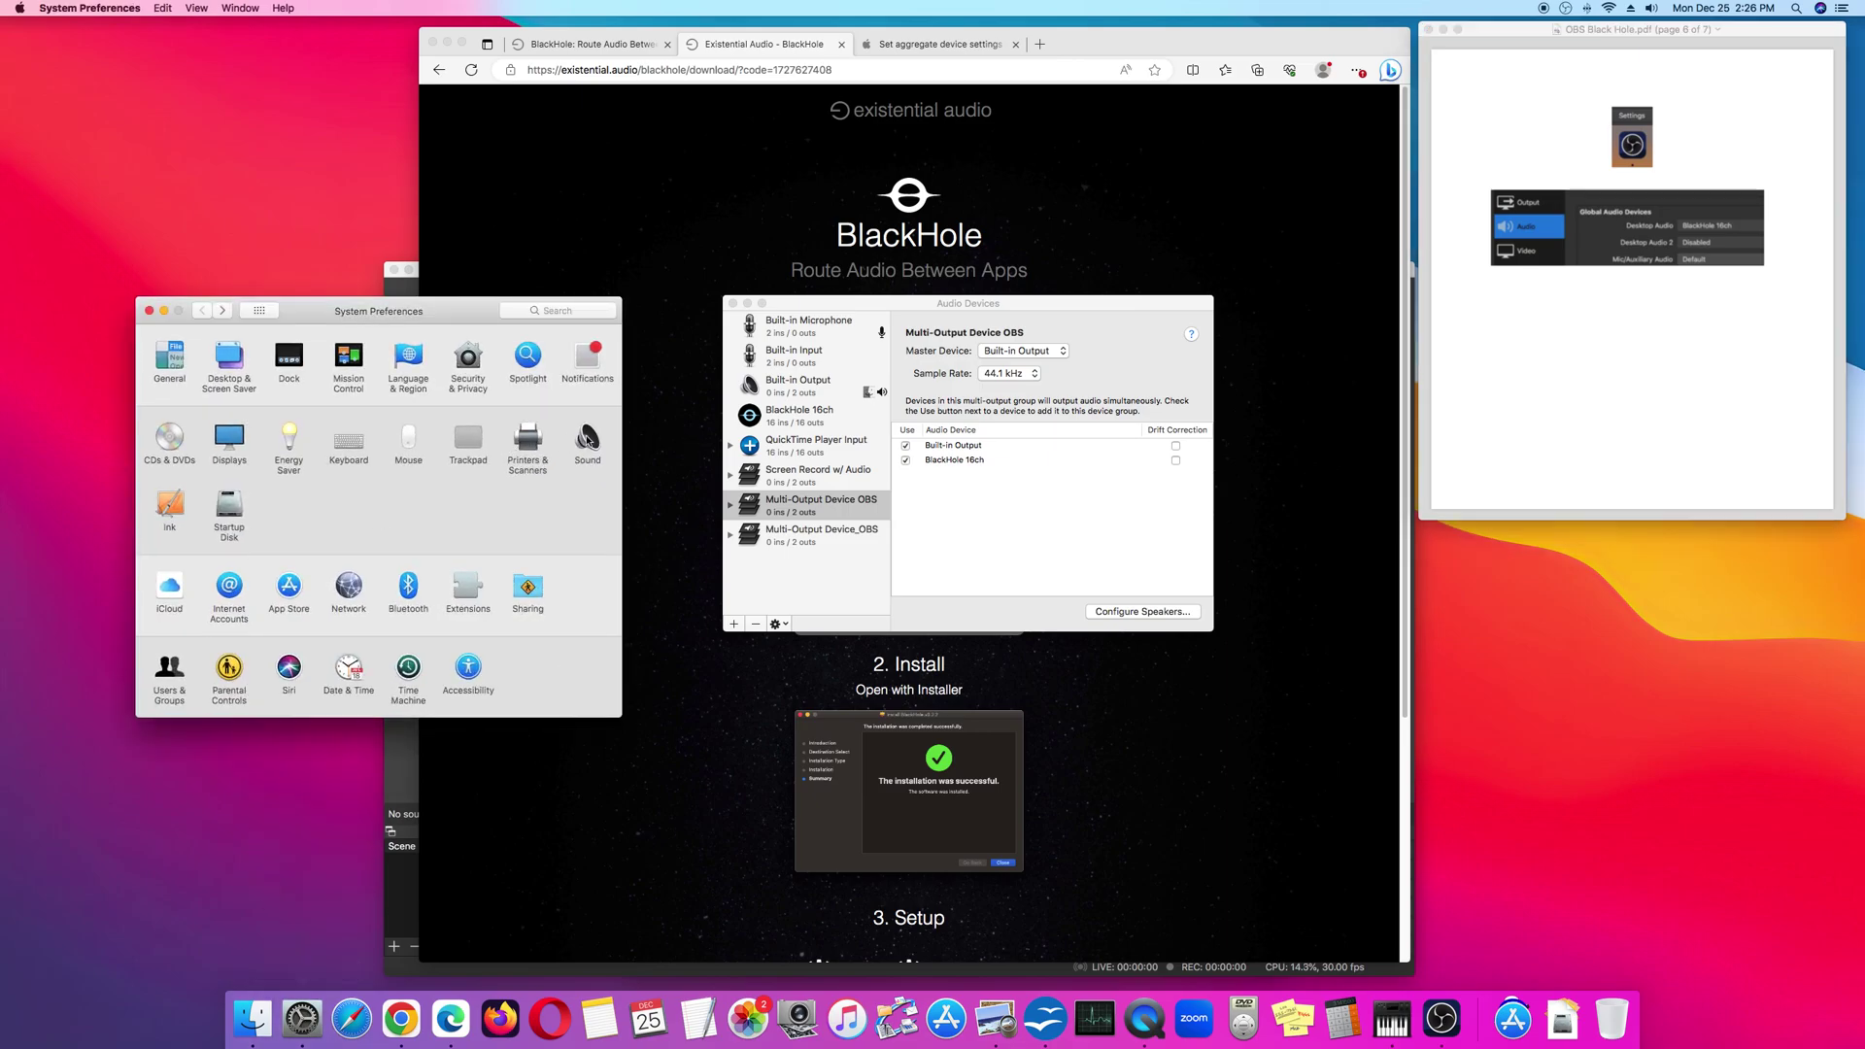
{"action": "left_click", "coordinate": [149, 311]}
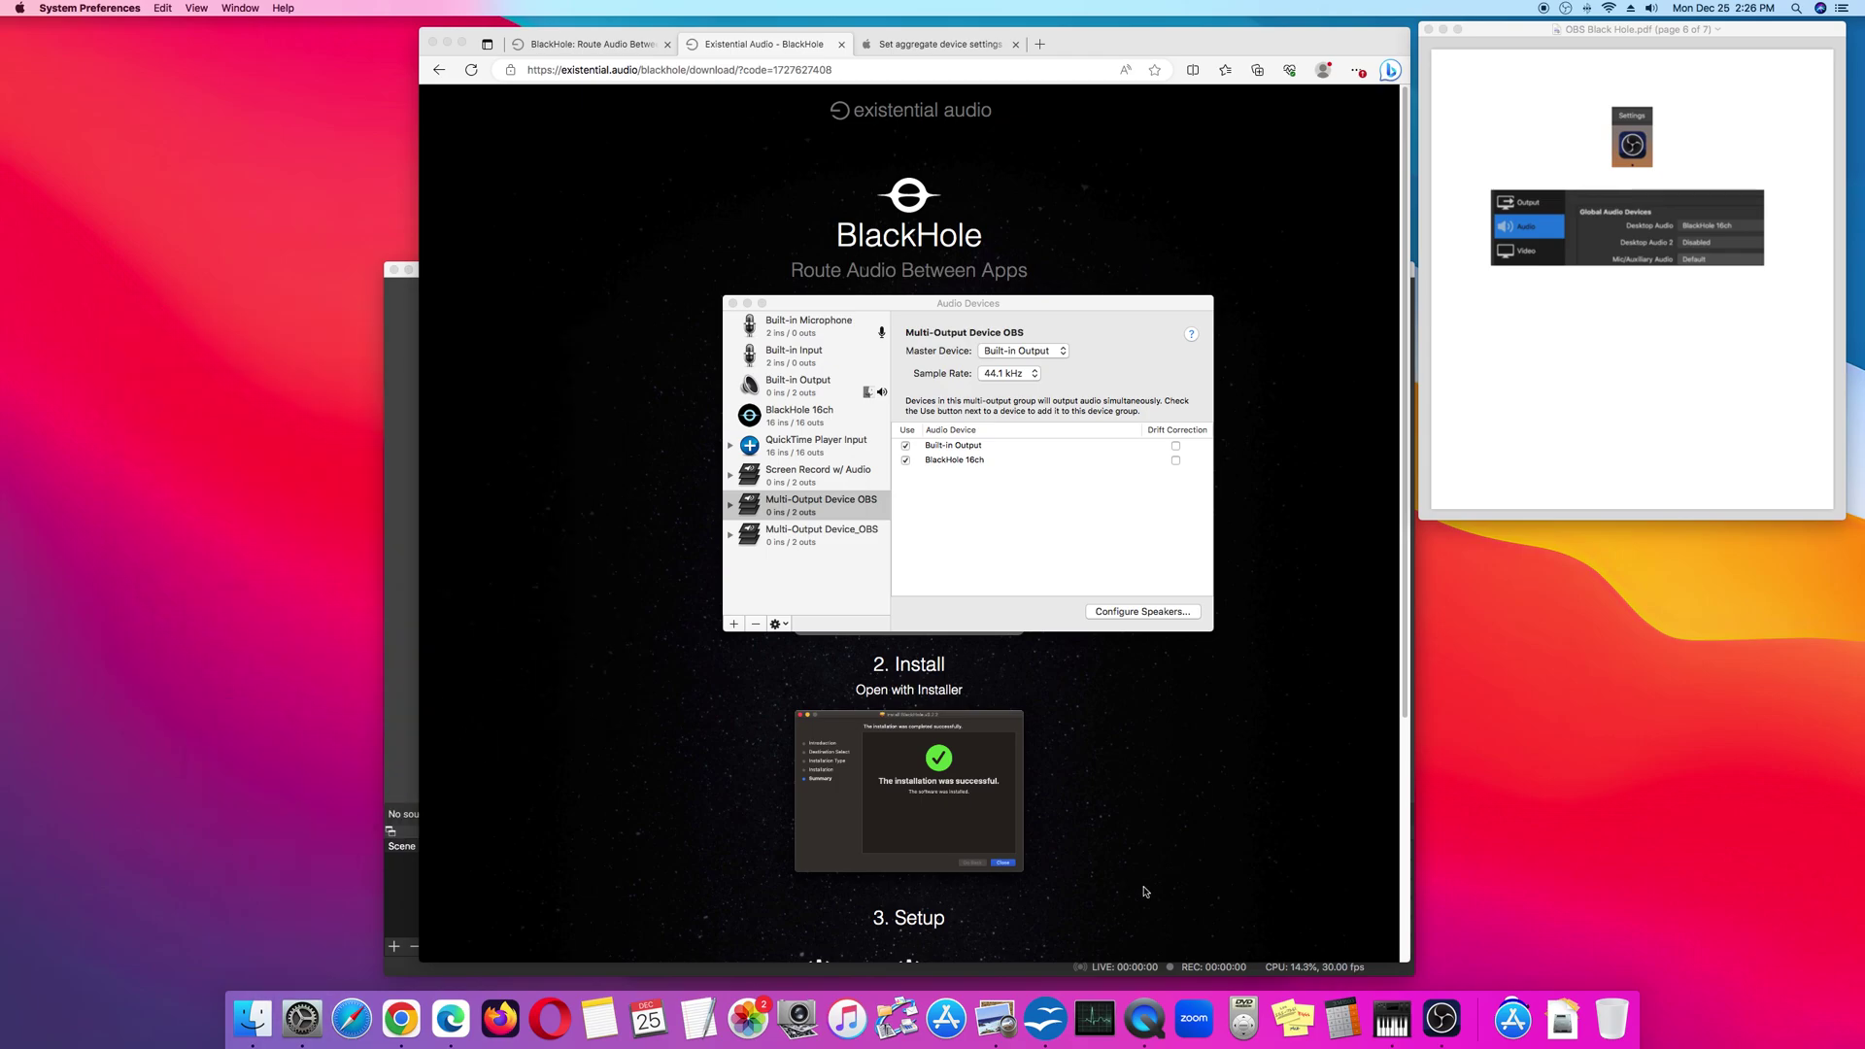
{"action": "left_click", "coordinate": [1438, 1033]}
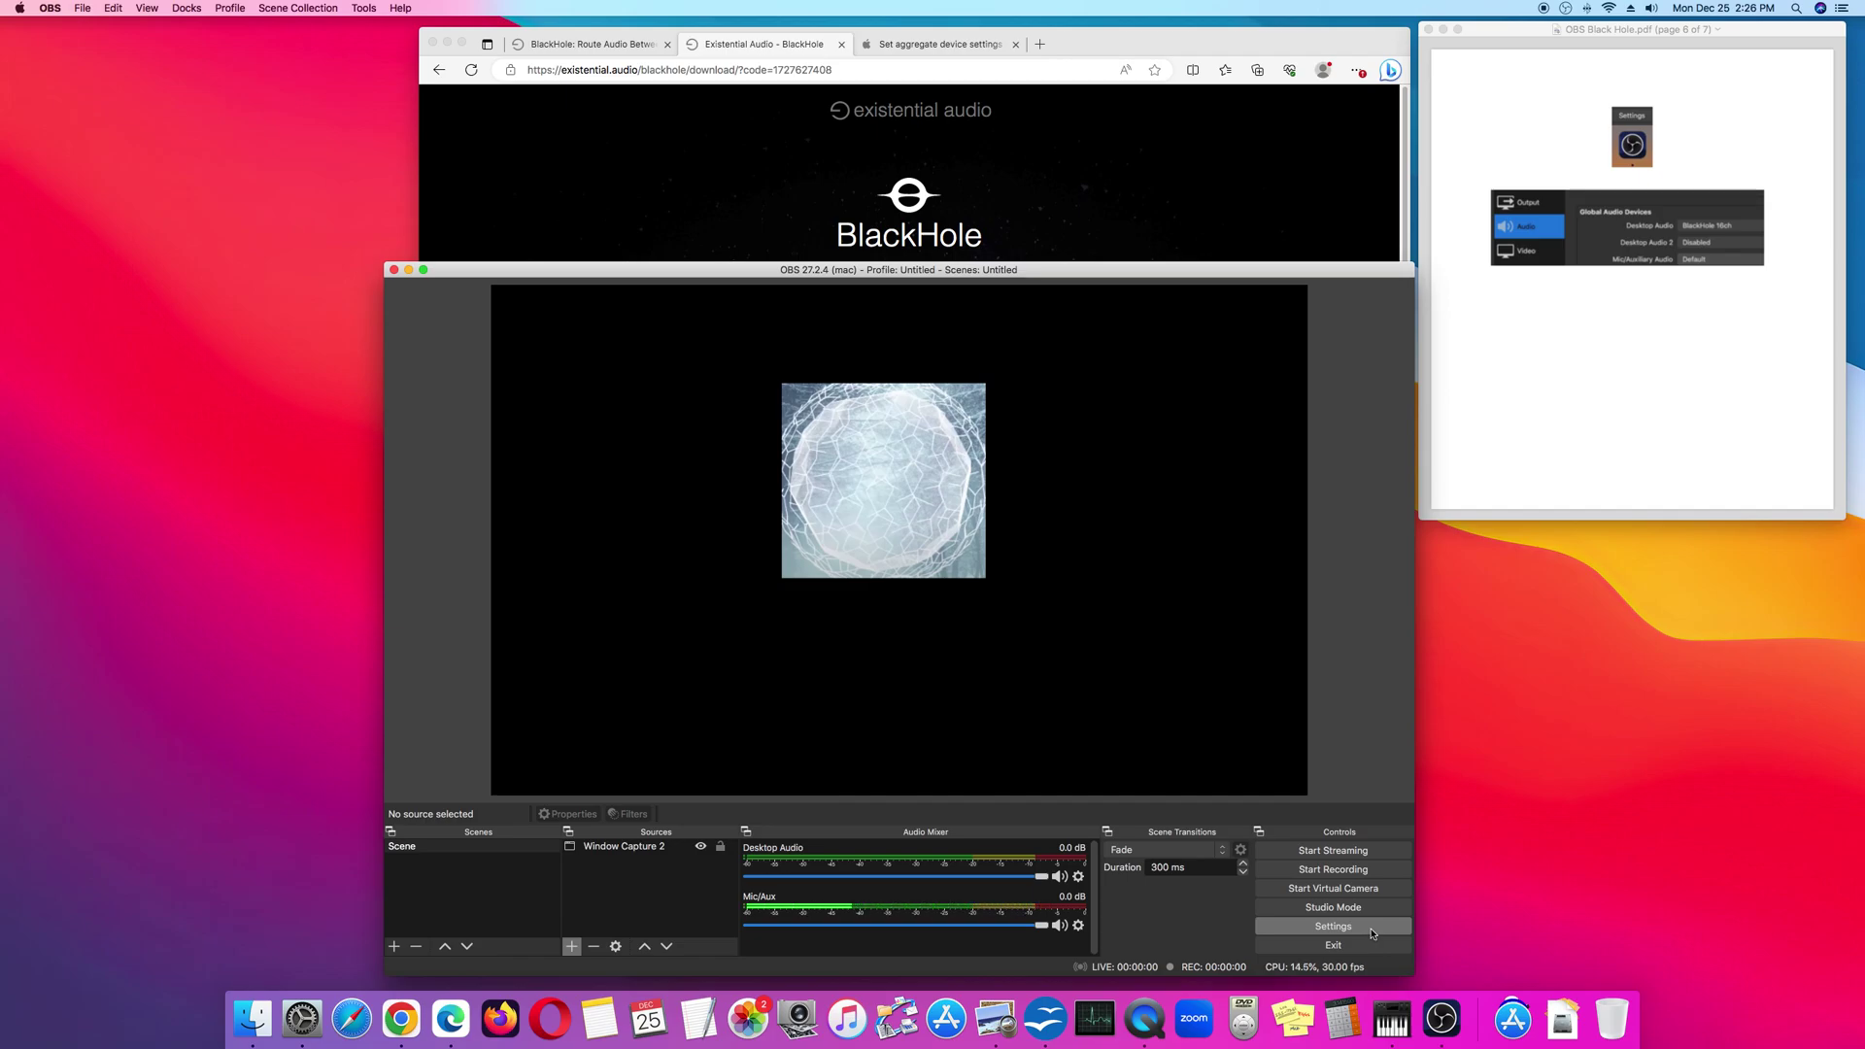
{"action": "left_click", "coordinate": [1370, 933]}
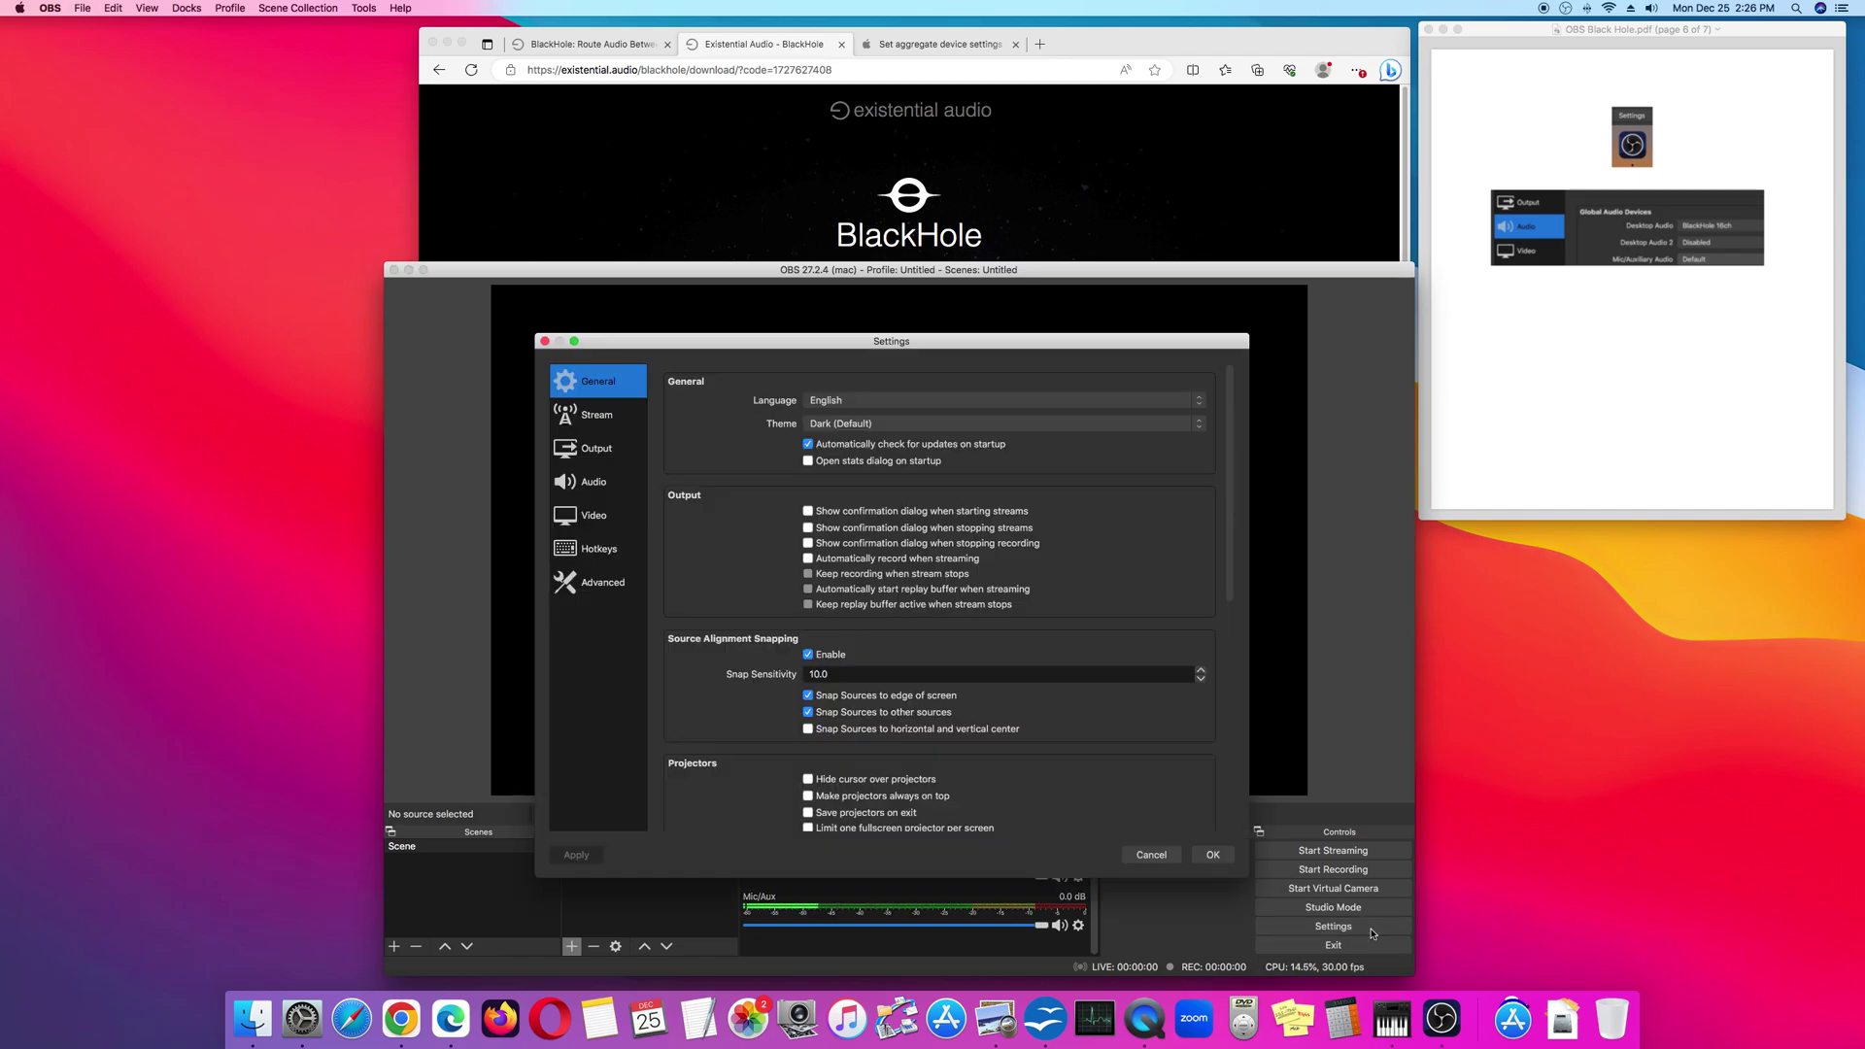
{"action": "left_click", "coordinate": [595, 487]}
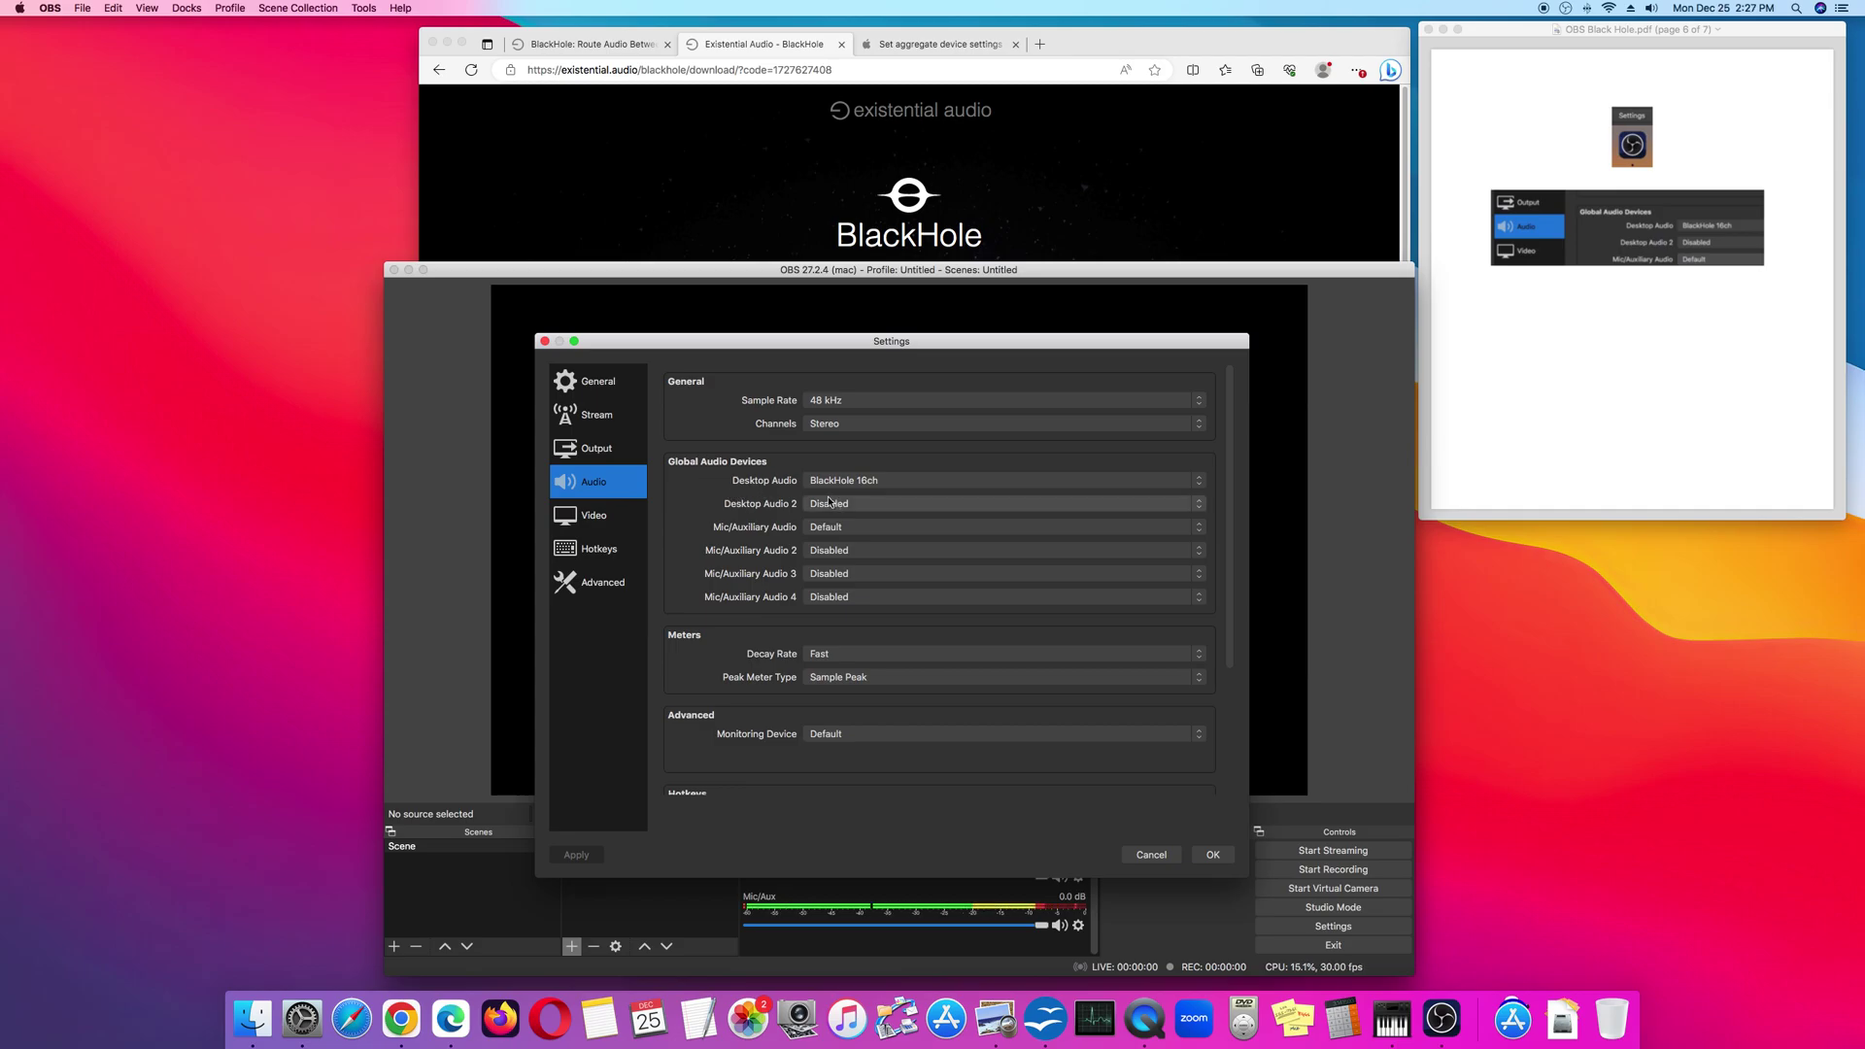
{"action": "left_click", "coordinate": [930, 482]}
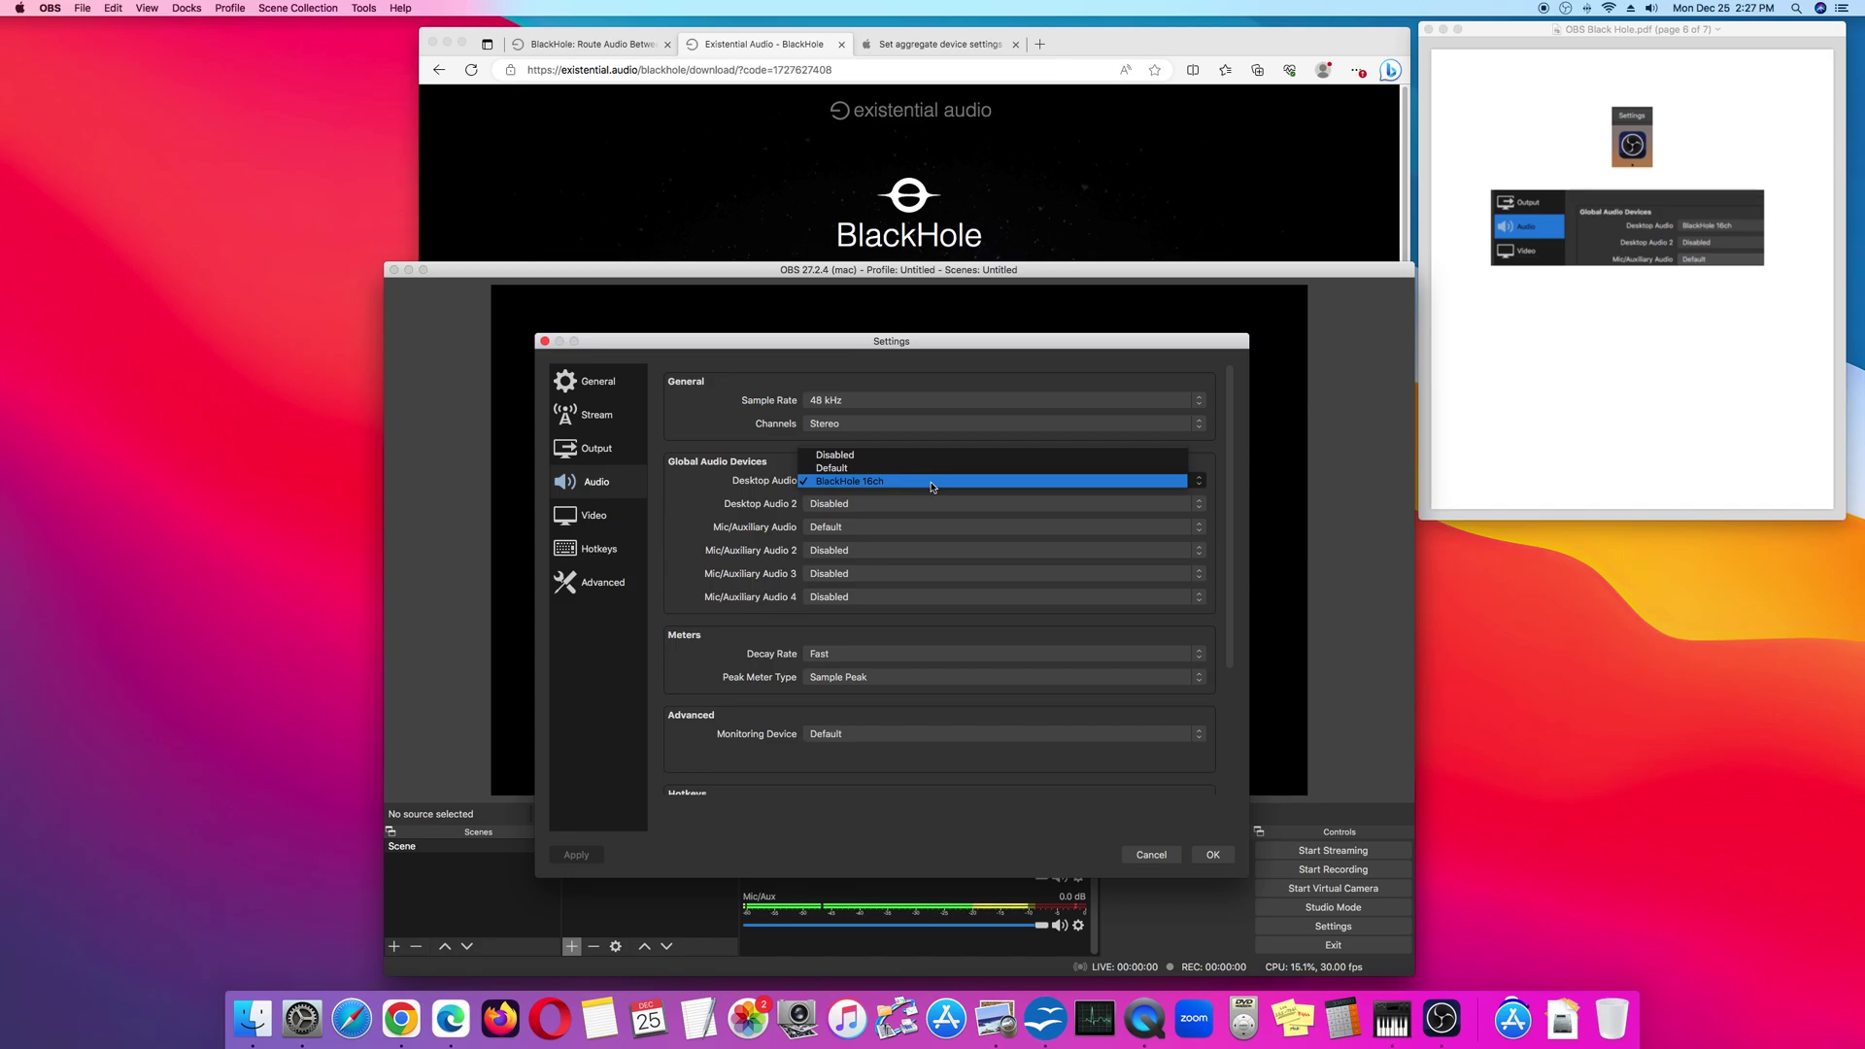
{"action": "left_click", "coordinate": [931, 482]}
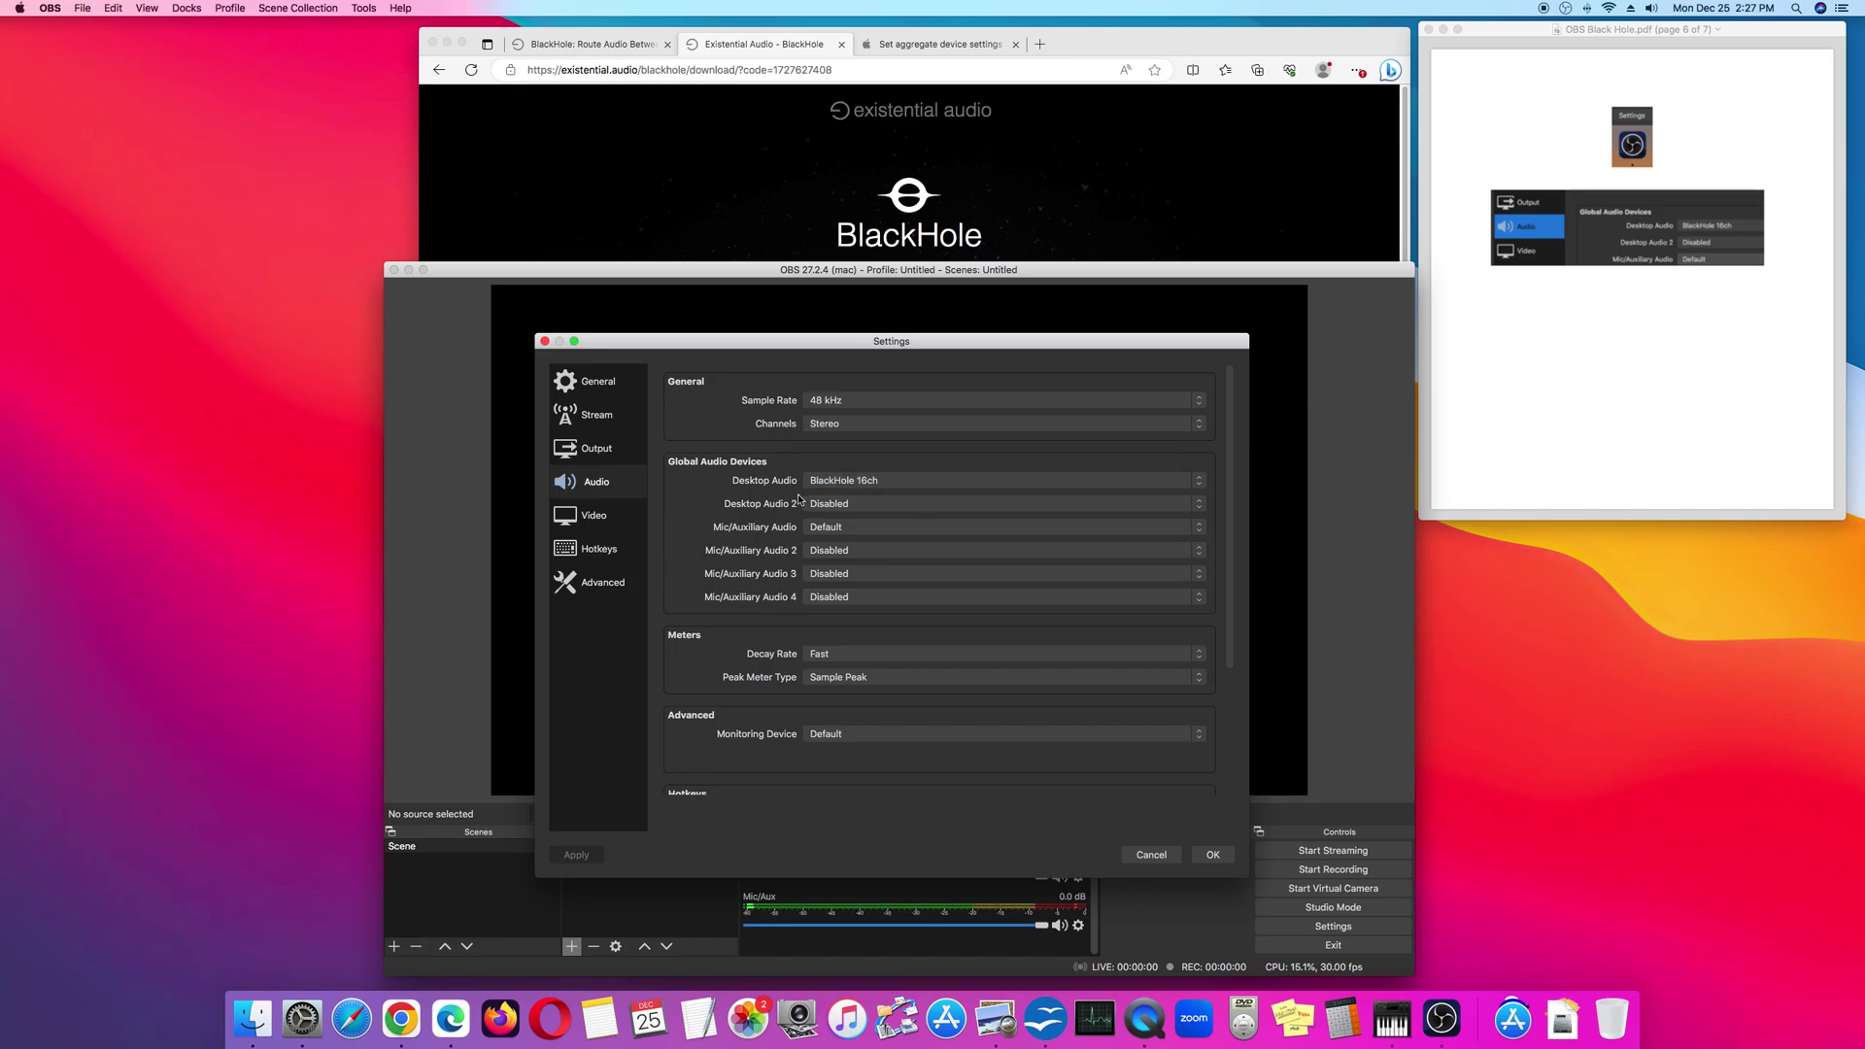
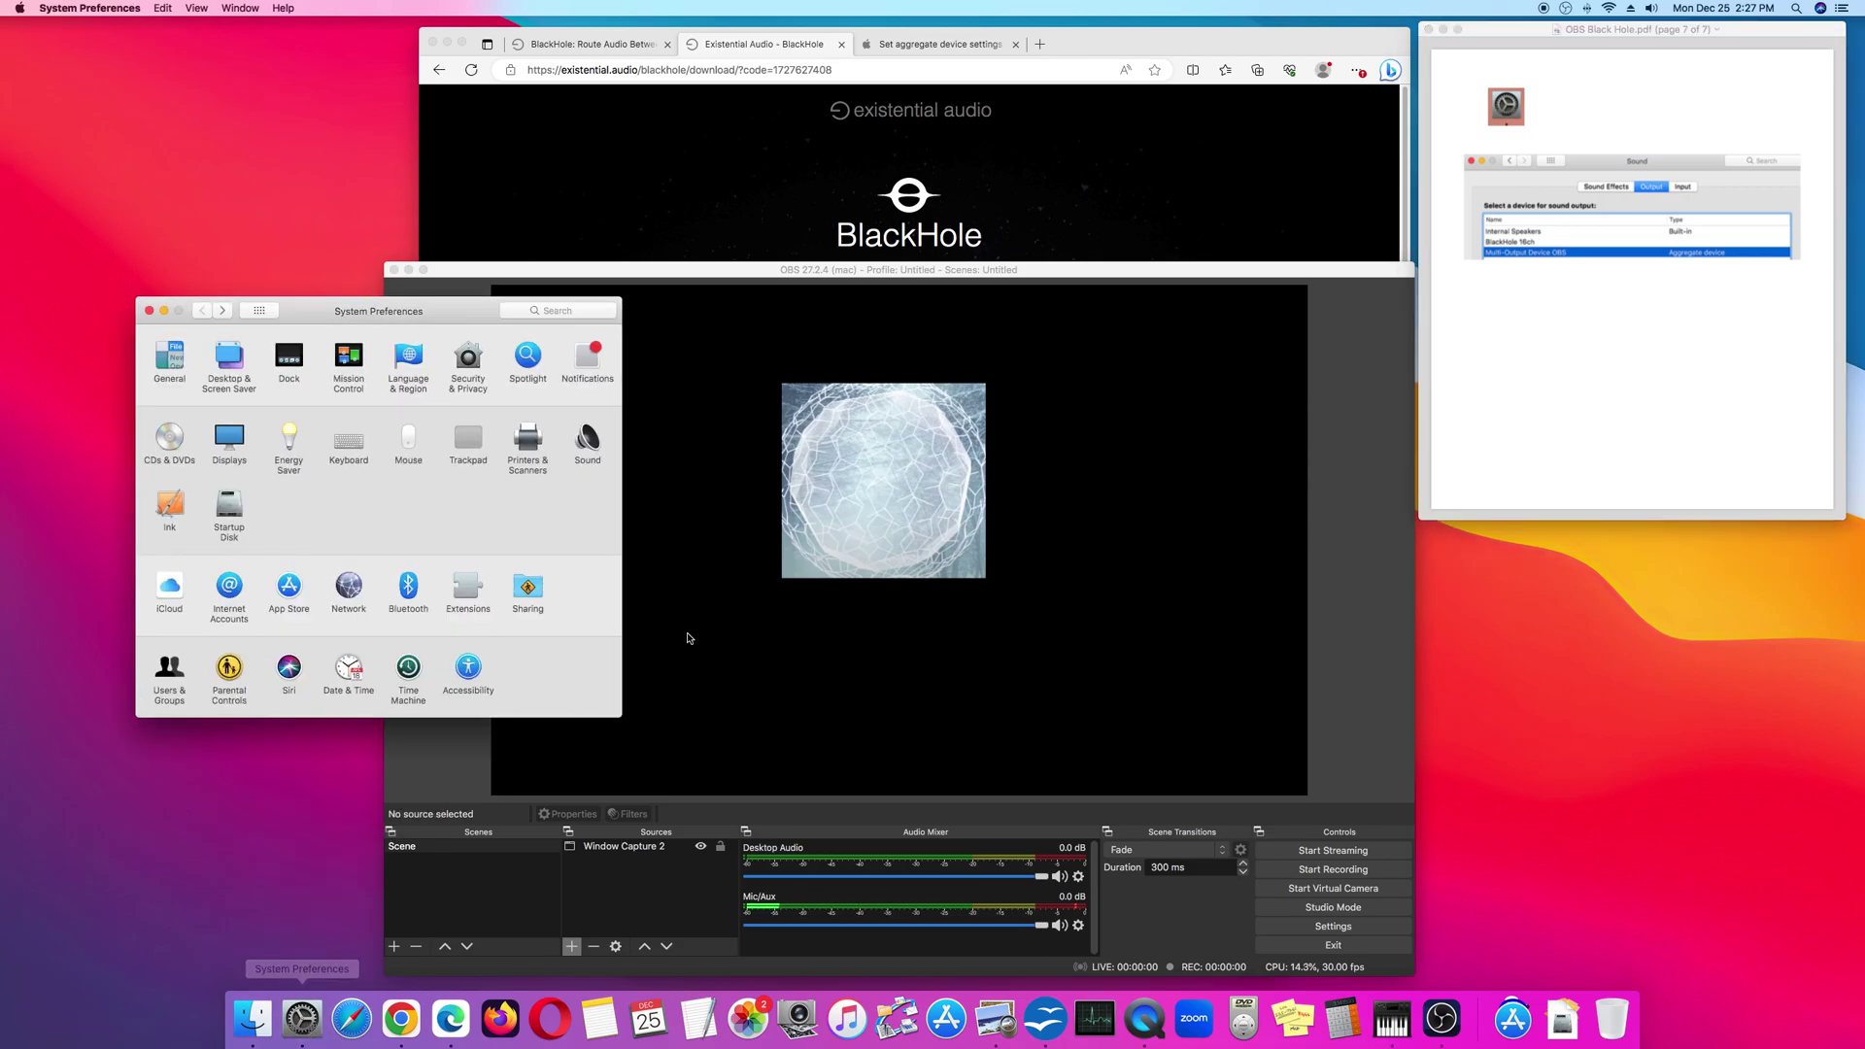
- In the System Preferences sound settings, set the output device to "Multi-Output Device OBS"
{"action": "left_click", "coordinate": [588, 442]}
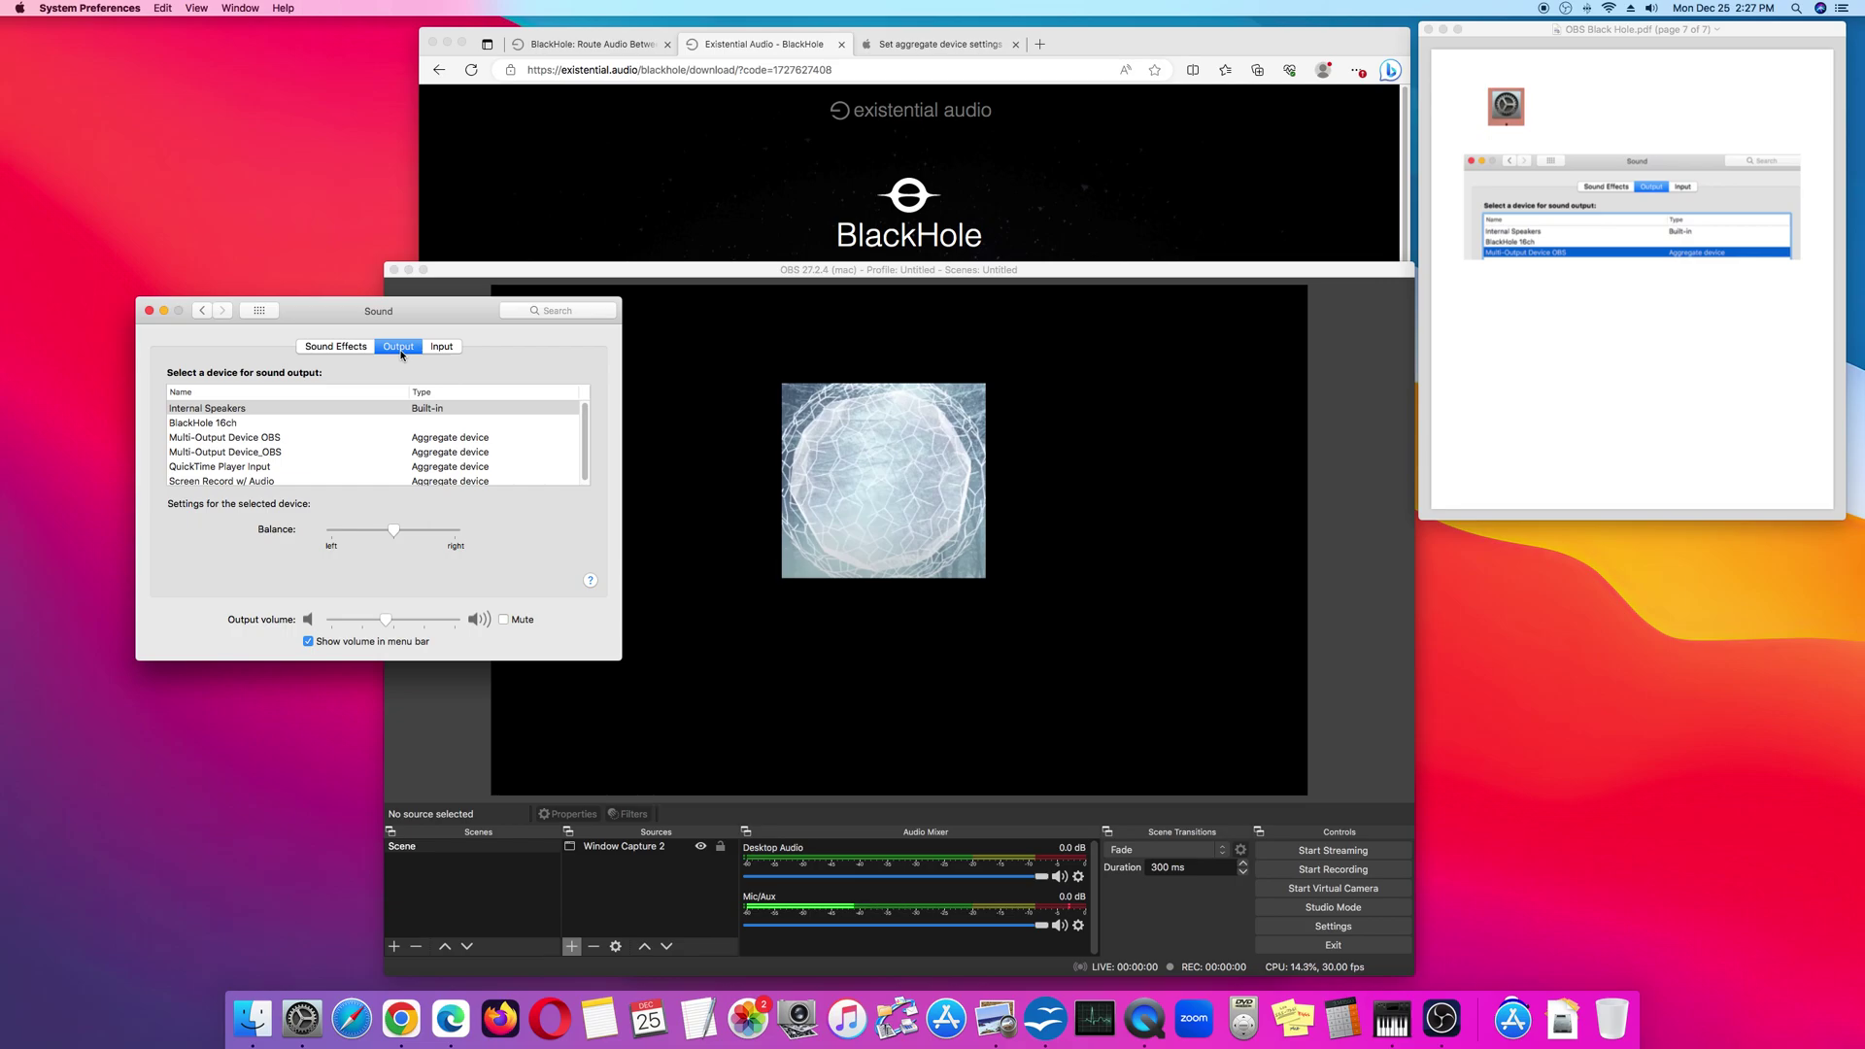
{"action": "left_click", "coordinate": [194, 410]}
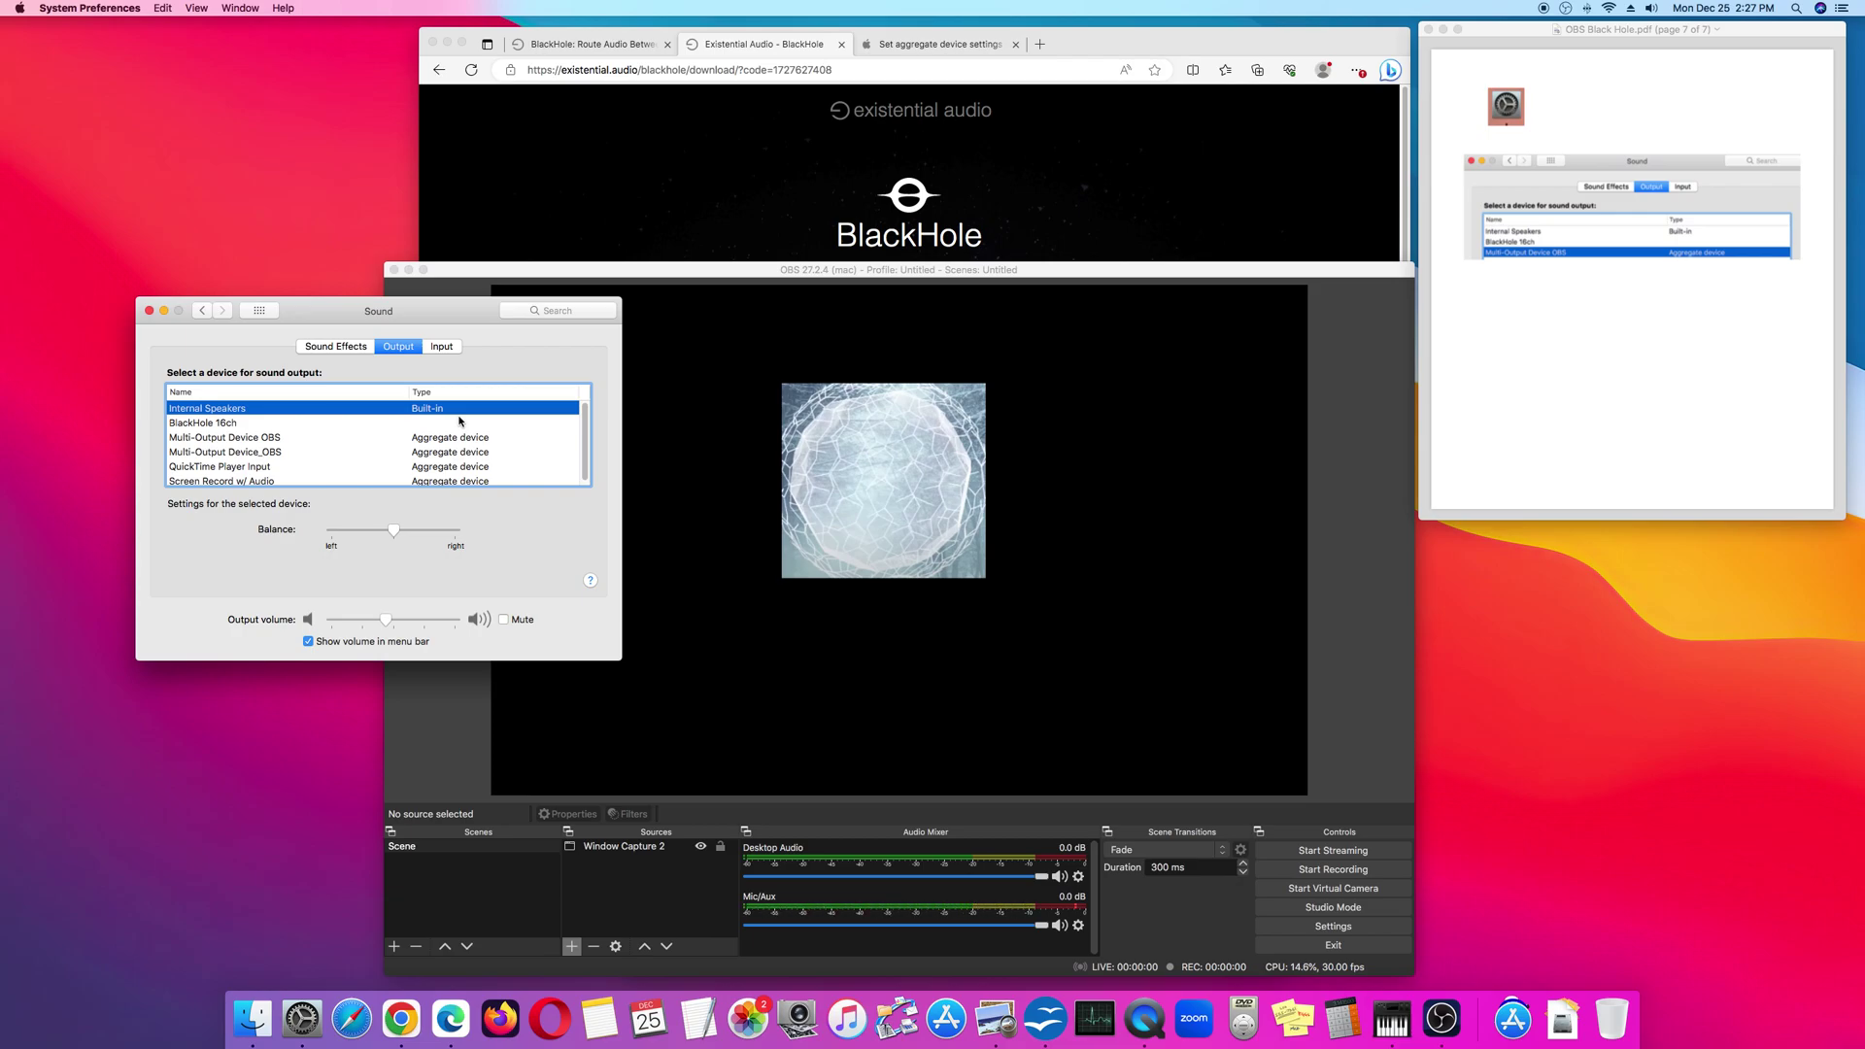
{"action": "left_click_drag", "start_coordinate": [378, 312], "coordinate": [315, 336]}
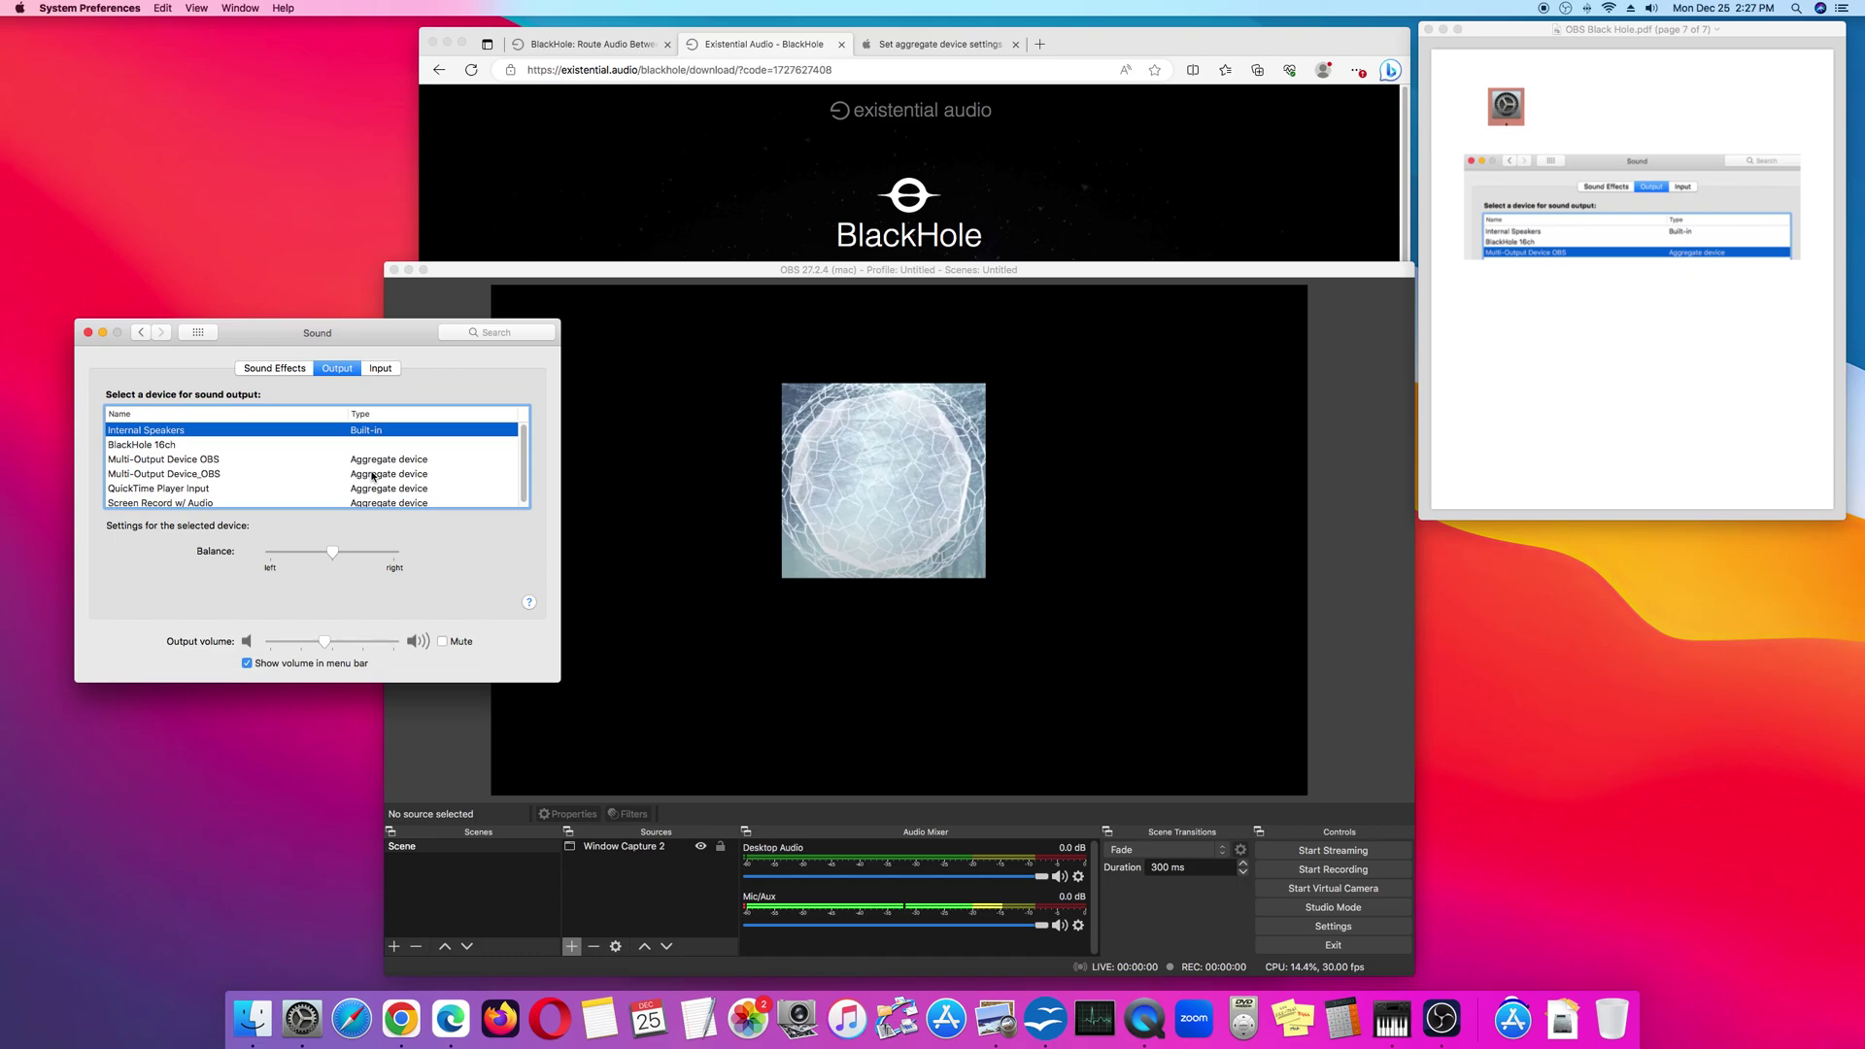
{"action": "left_click", "coordinate": [212, 463]}
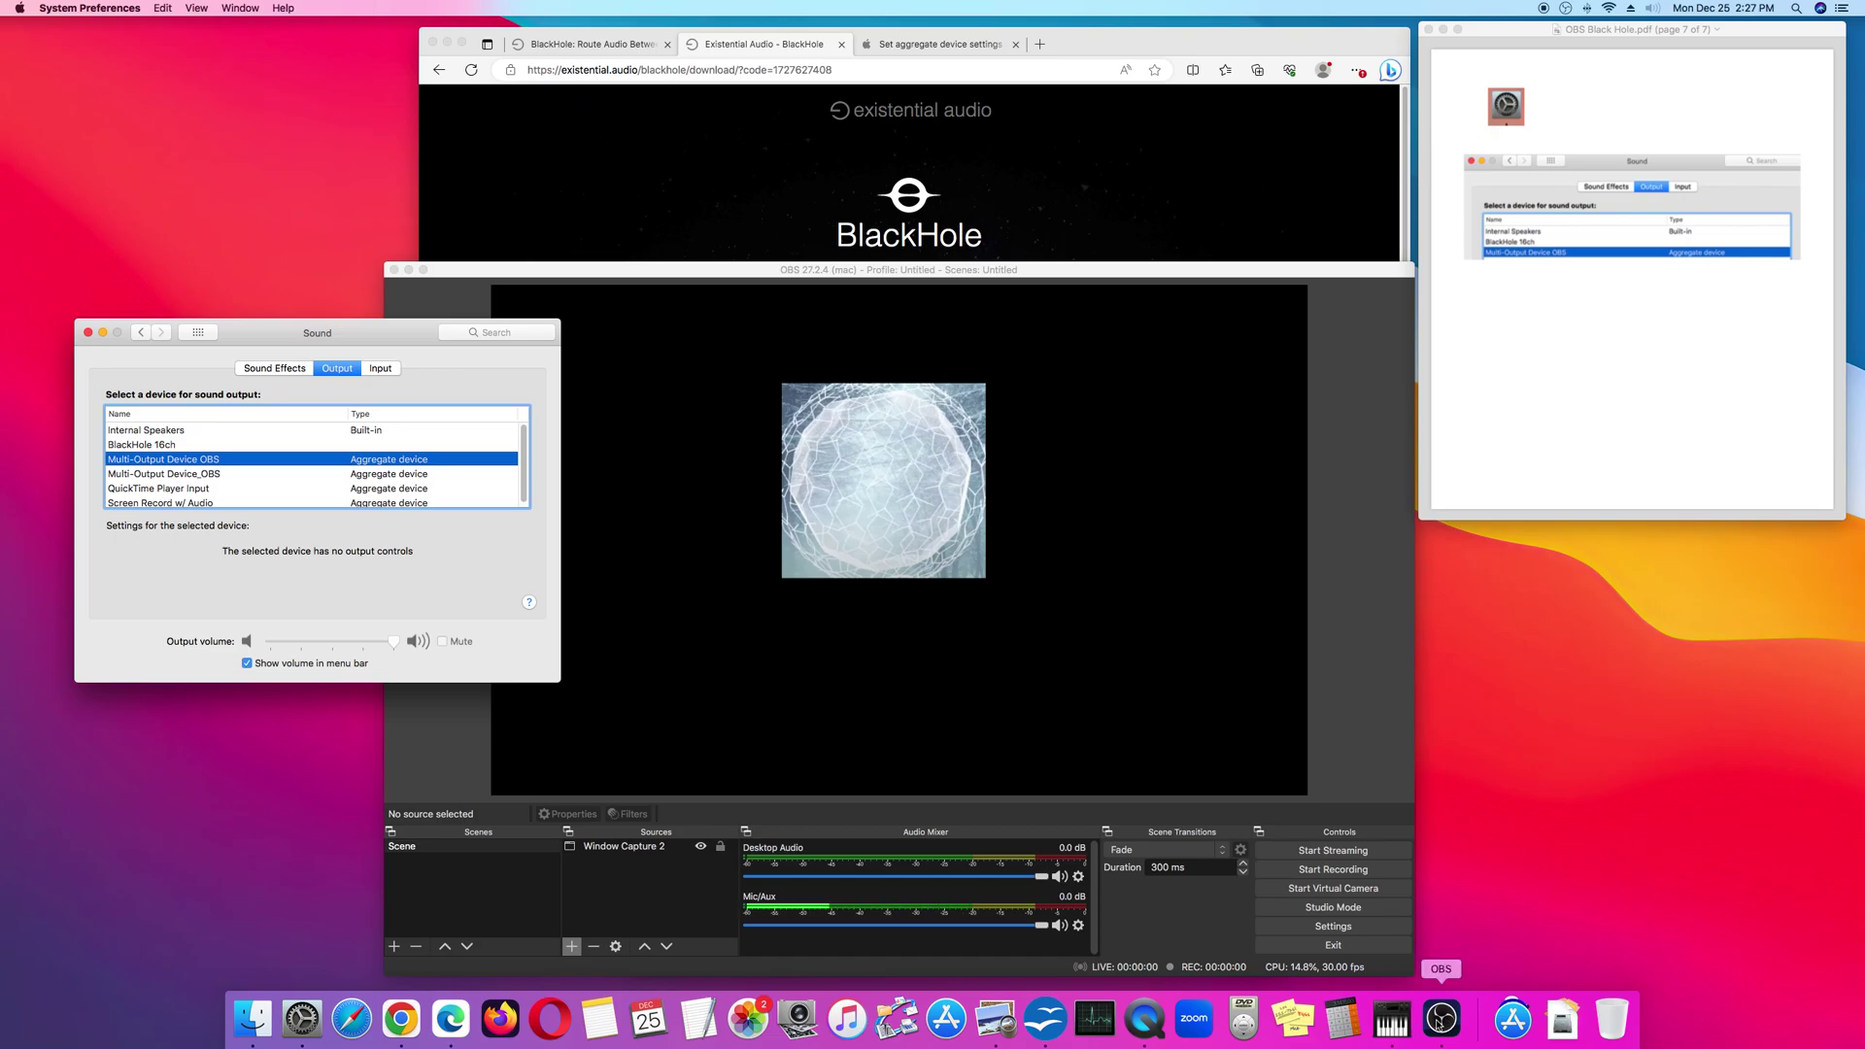
- Bring Audio MIDI Setup up beside the Sound settings and switch the sound output to Internal Speakers
{"action": "left_click", "coordinate": [1391, 1018]}
{"action": "left_click_drag", "start_coordinate": [1105, 308], "coordinate": [1015, 336]}
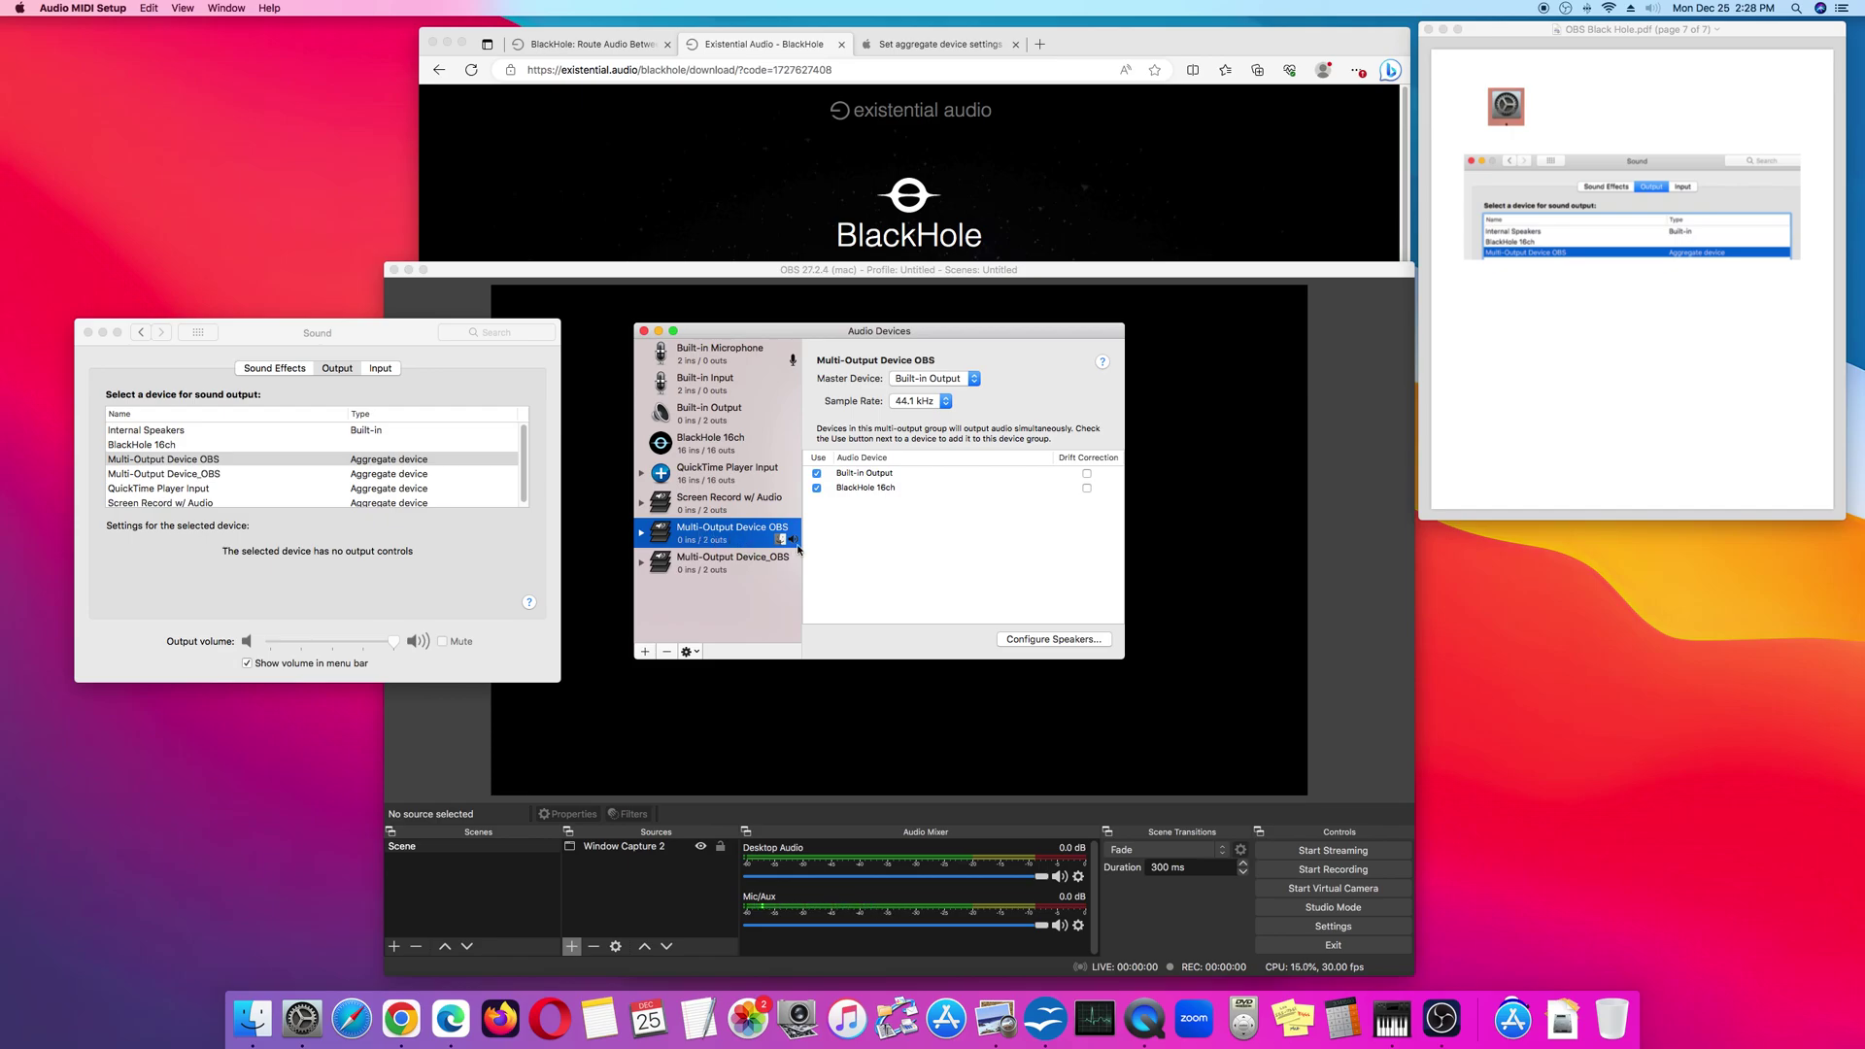
{"action": "left_click", "coordinate": [198, 459]}
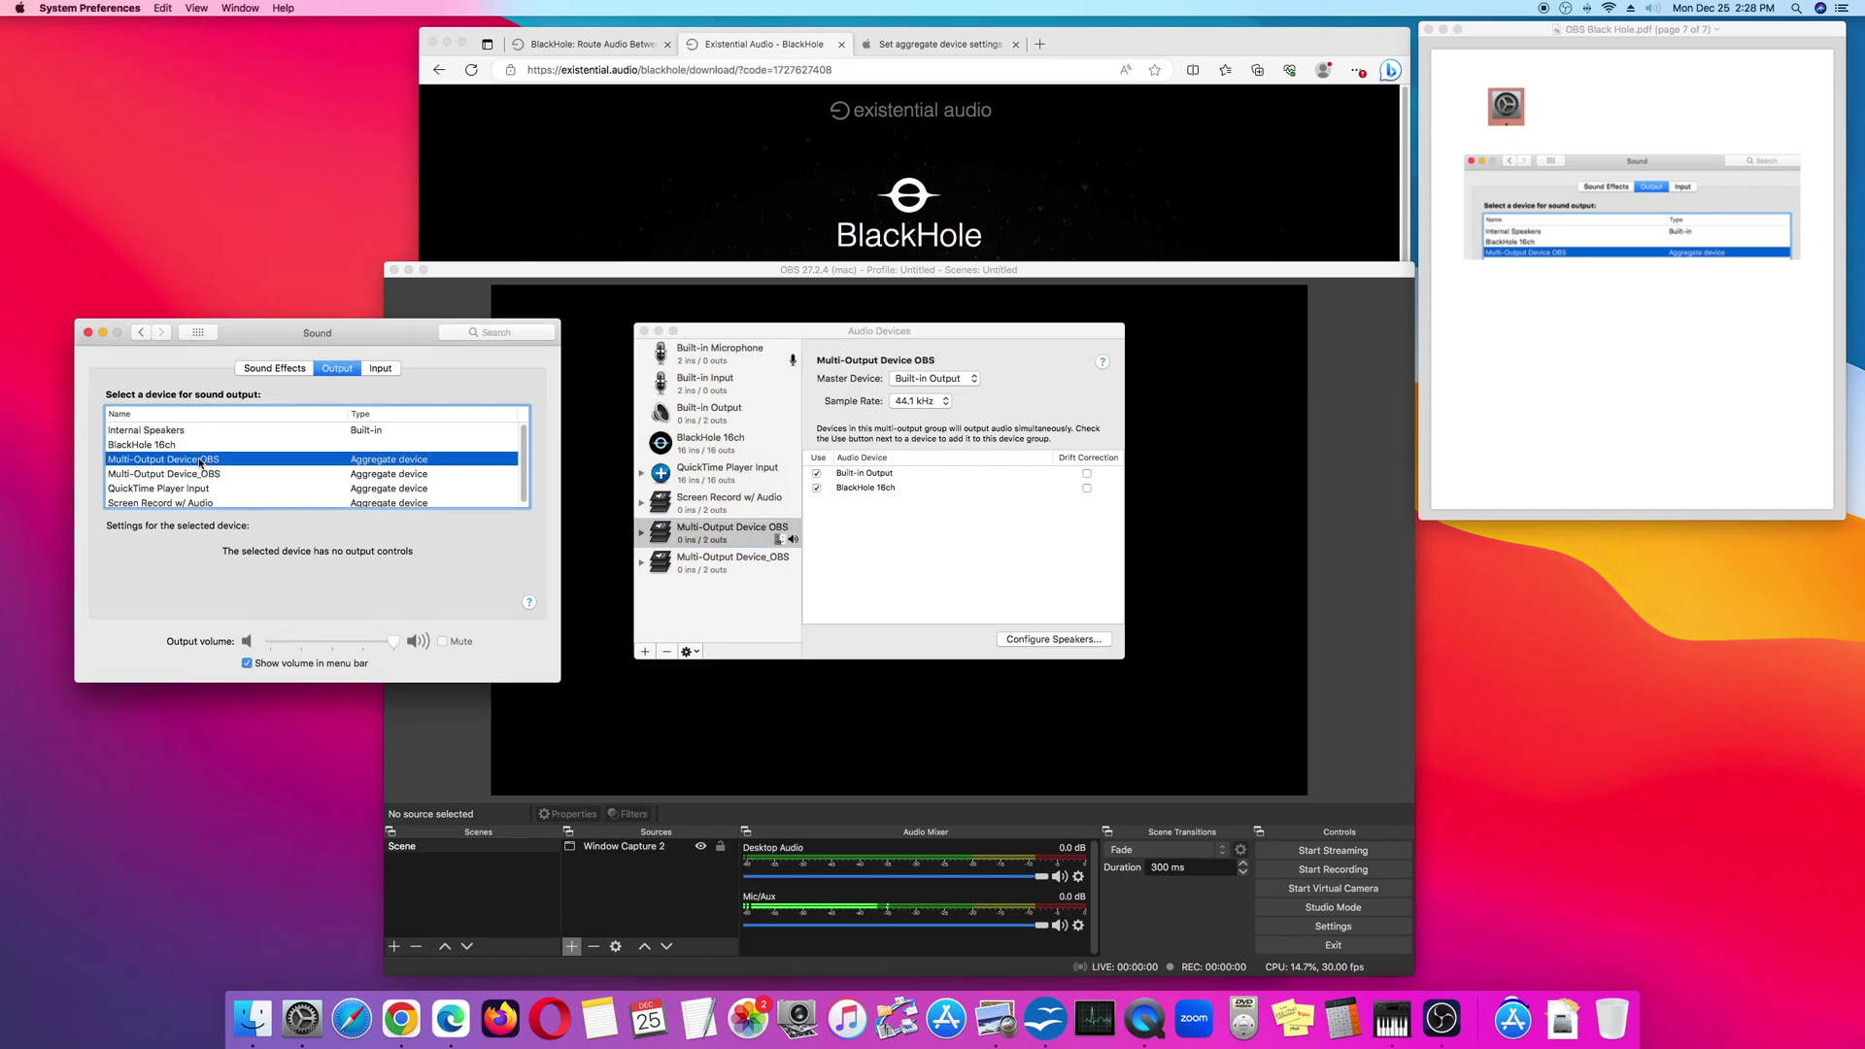
{"action": "left_click", "coordinate": [171, 430]}
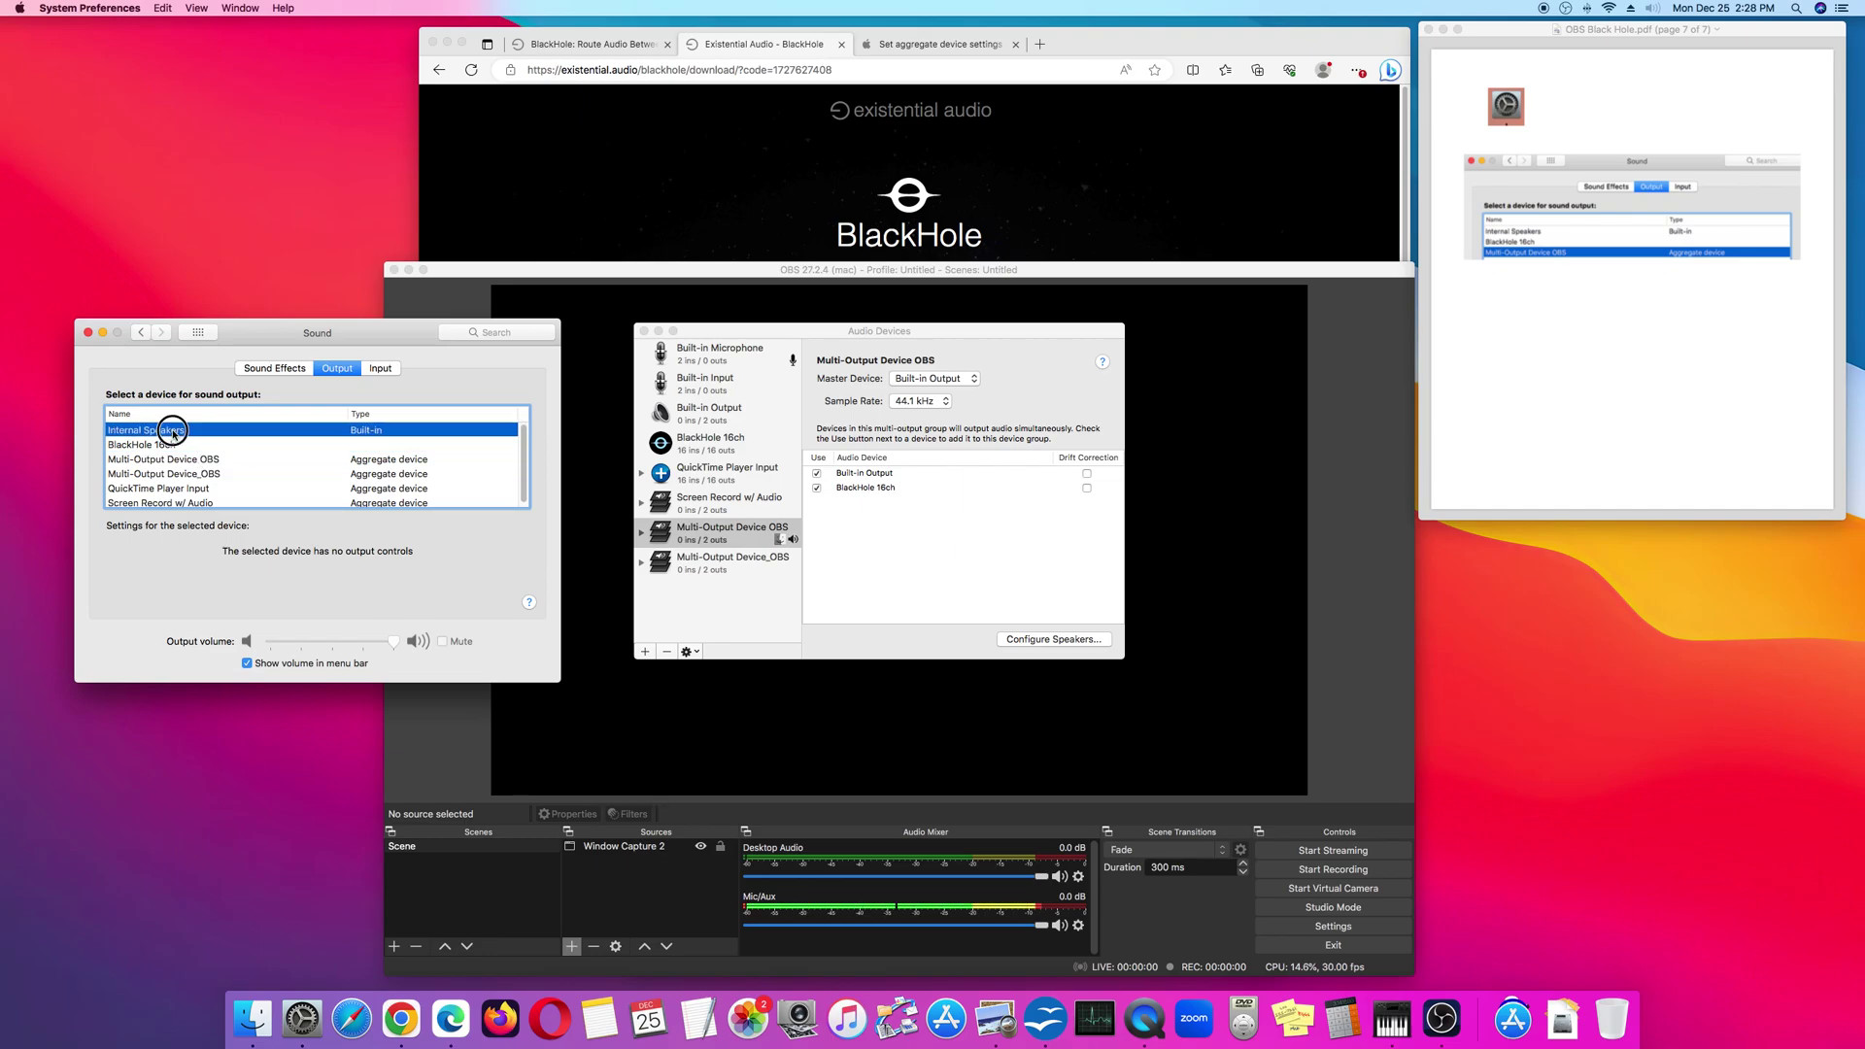
- Set the sound output to "Multi-Output Device OBS", move the Audio Devices window clear of the OBS preview, and bring OBS forward
{"action": "left_click", "coordinate": [192, 462]}
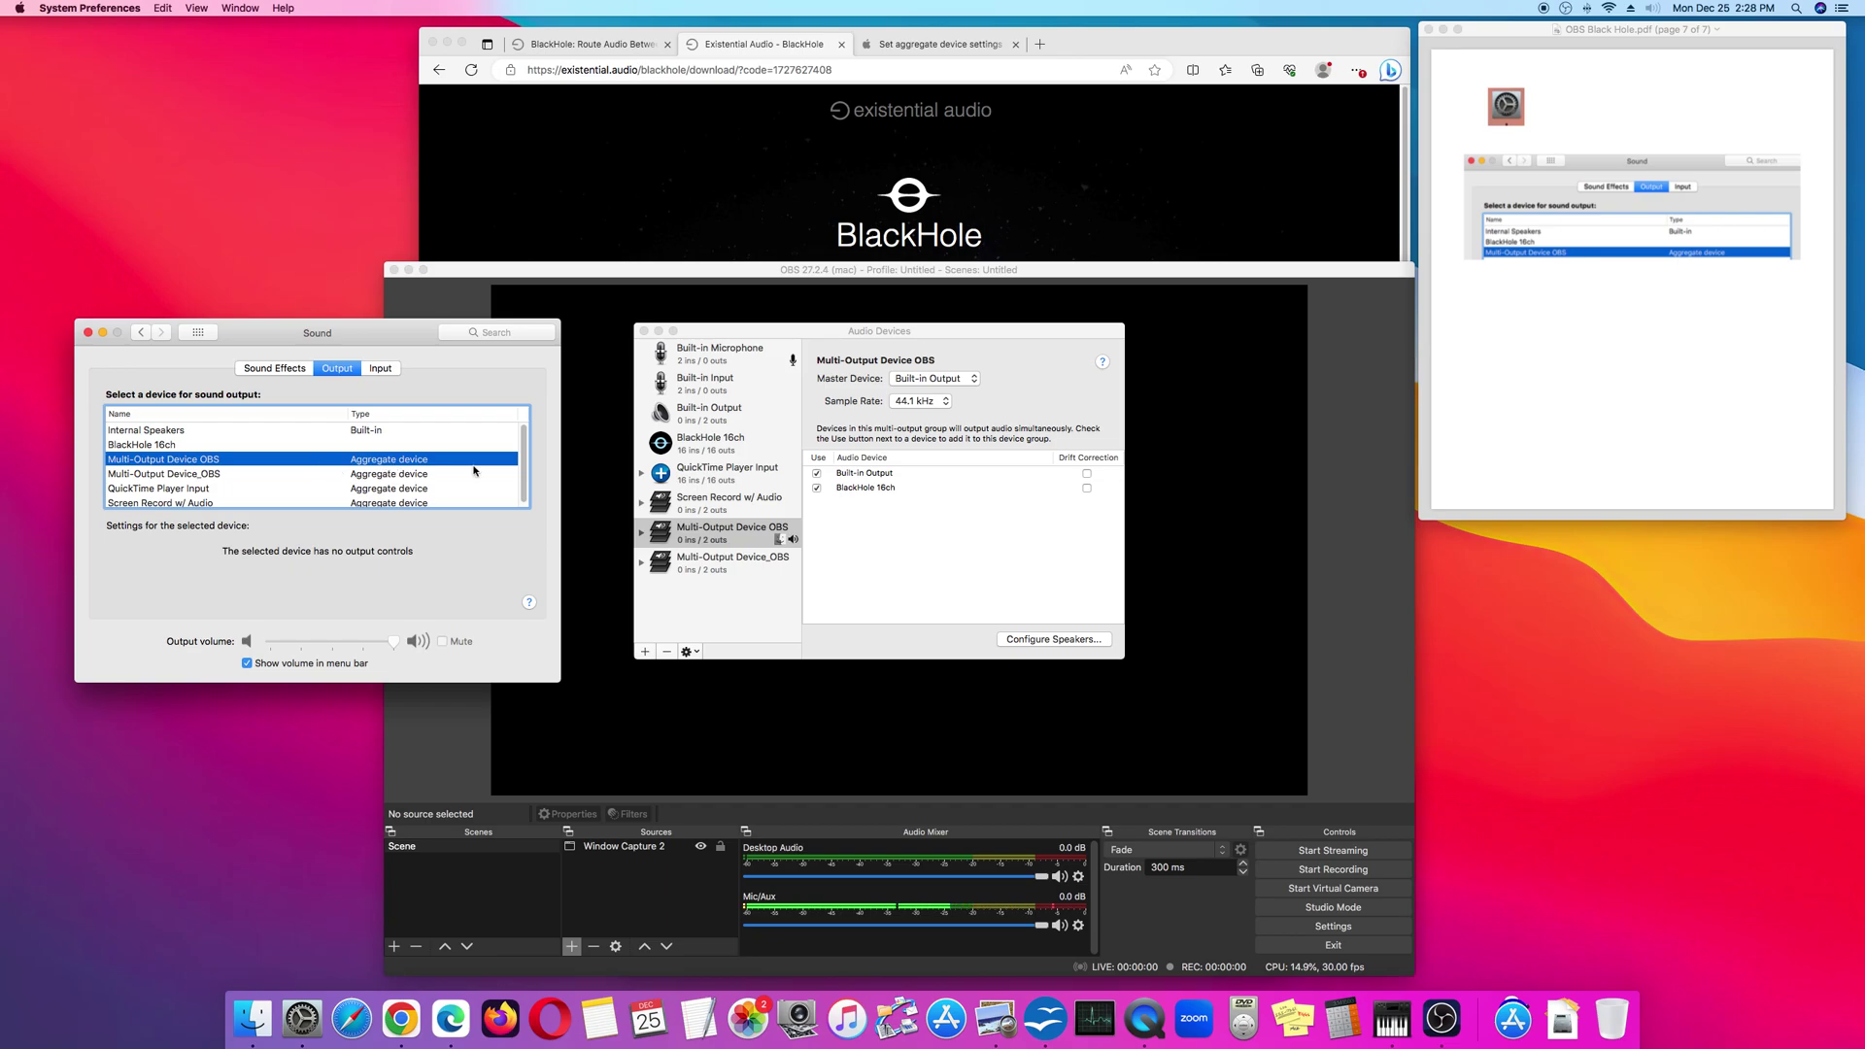
{"action": "left_click_drag", "start_coordinate": [775, 334], "coordinate": [1476, 447]}
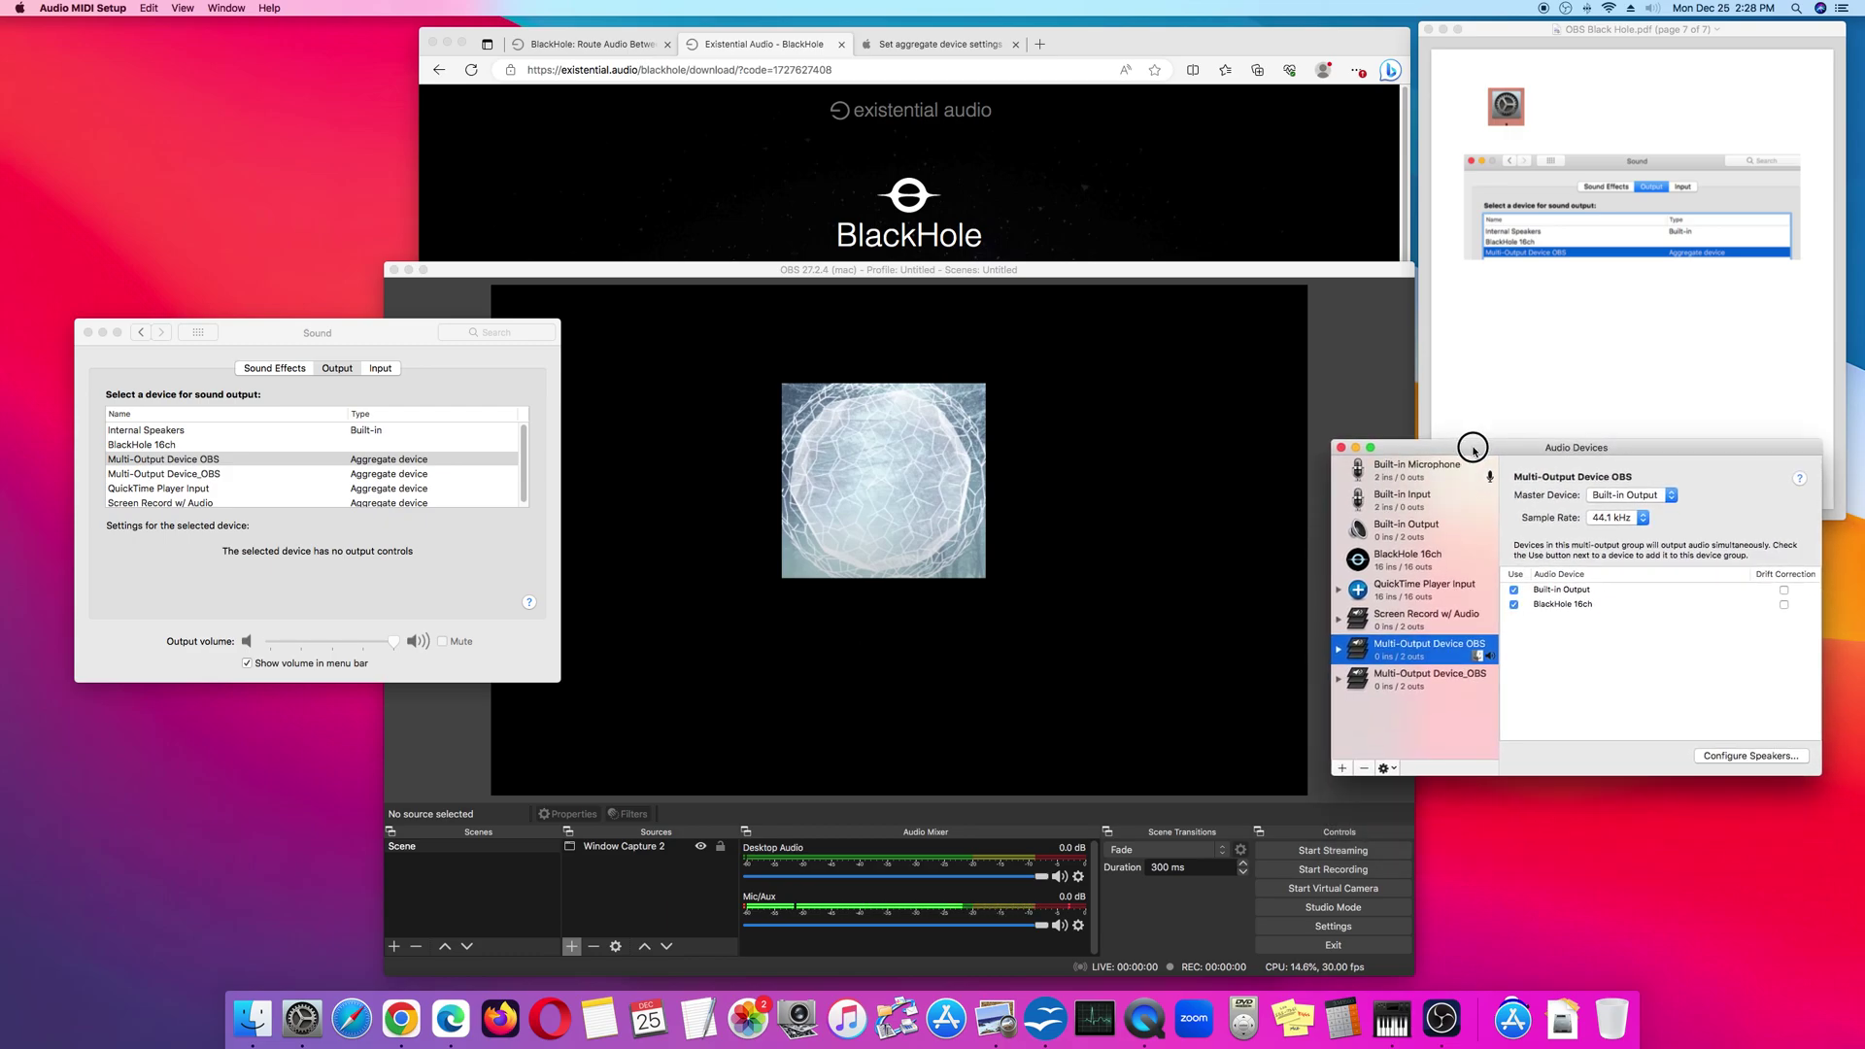
{"action": "left_click", "coordinate": [1486, 376]}
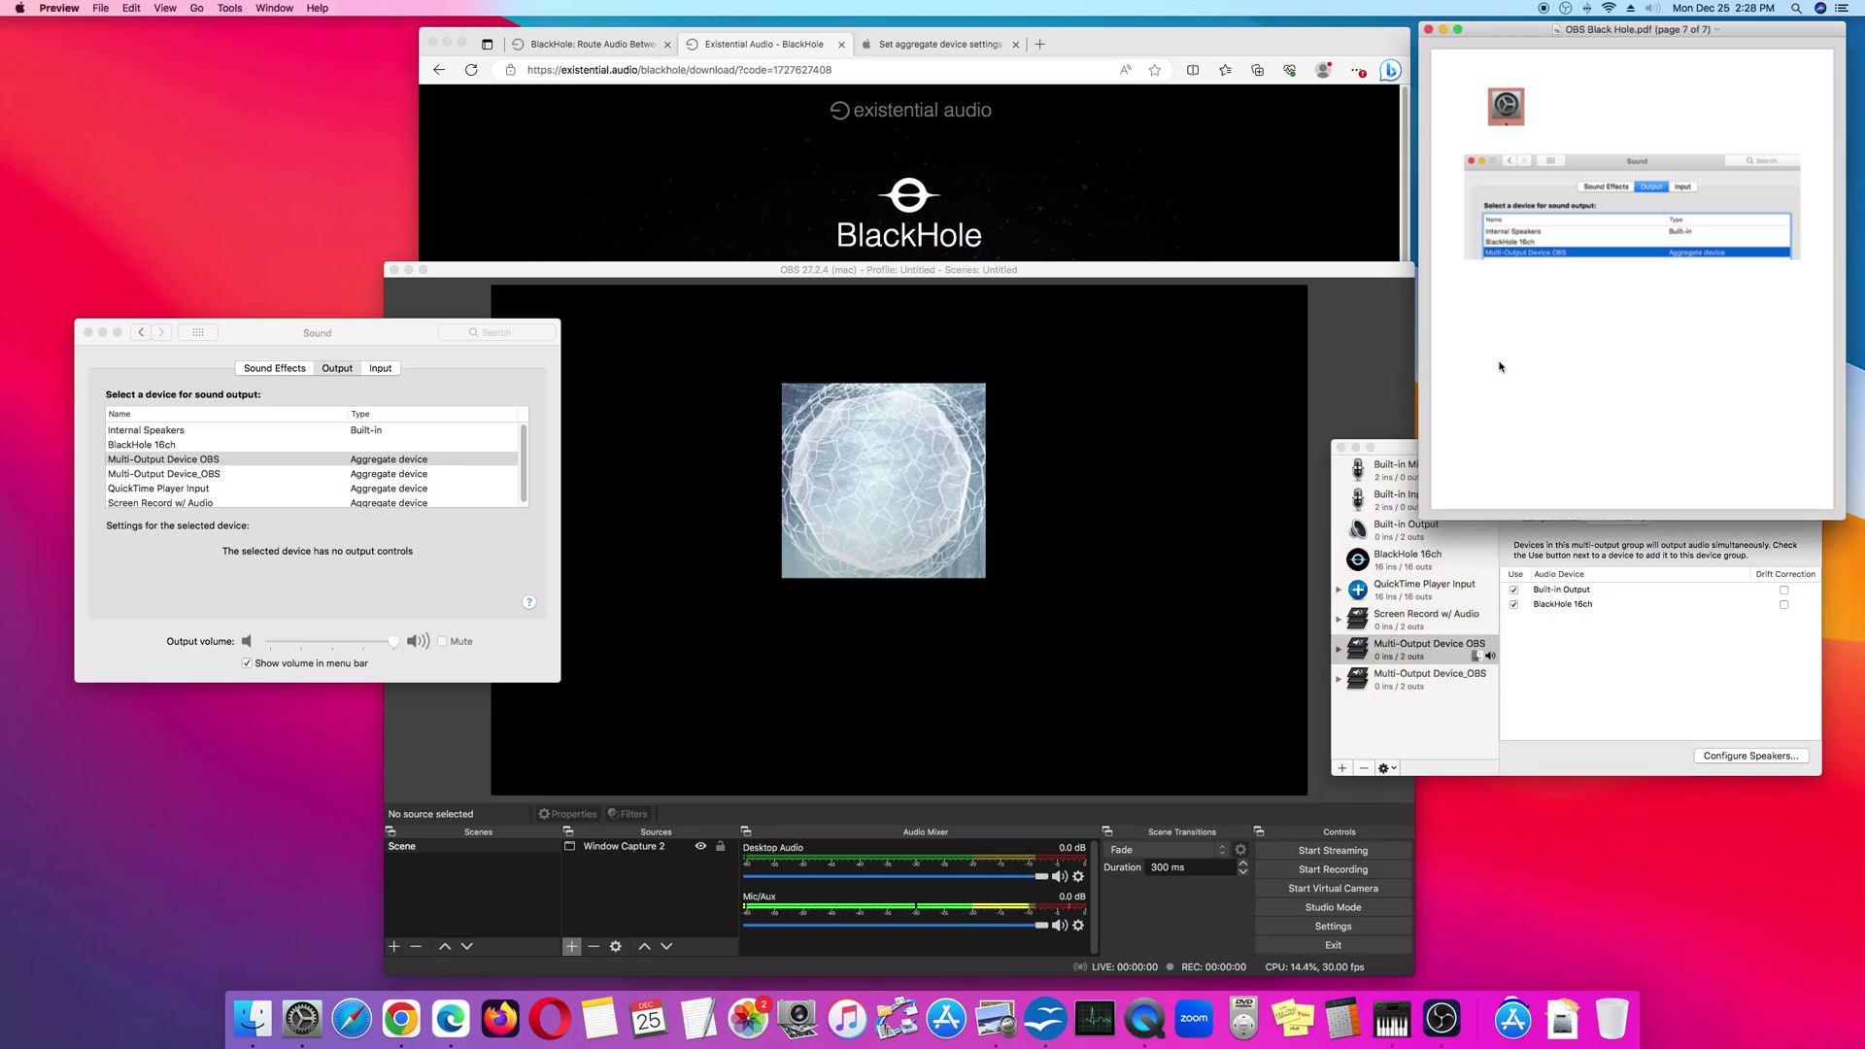
{"action": "left_click", "coordinate": [1309, 276]}
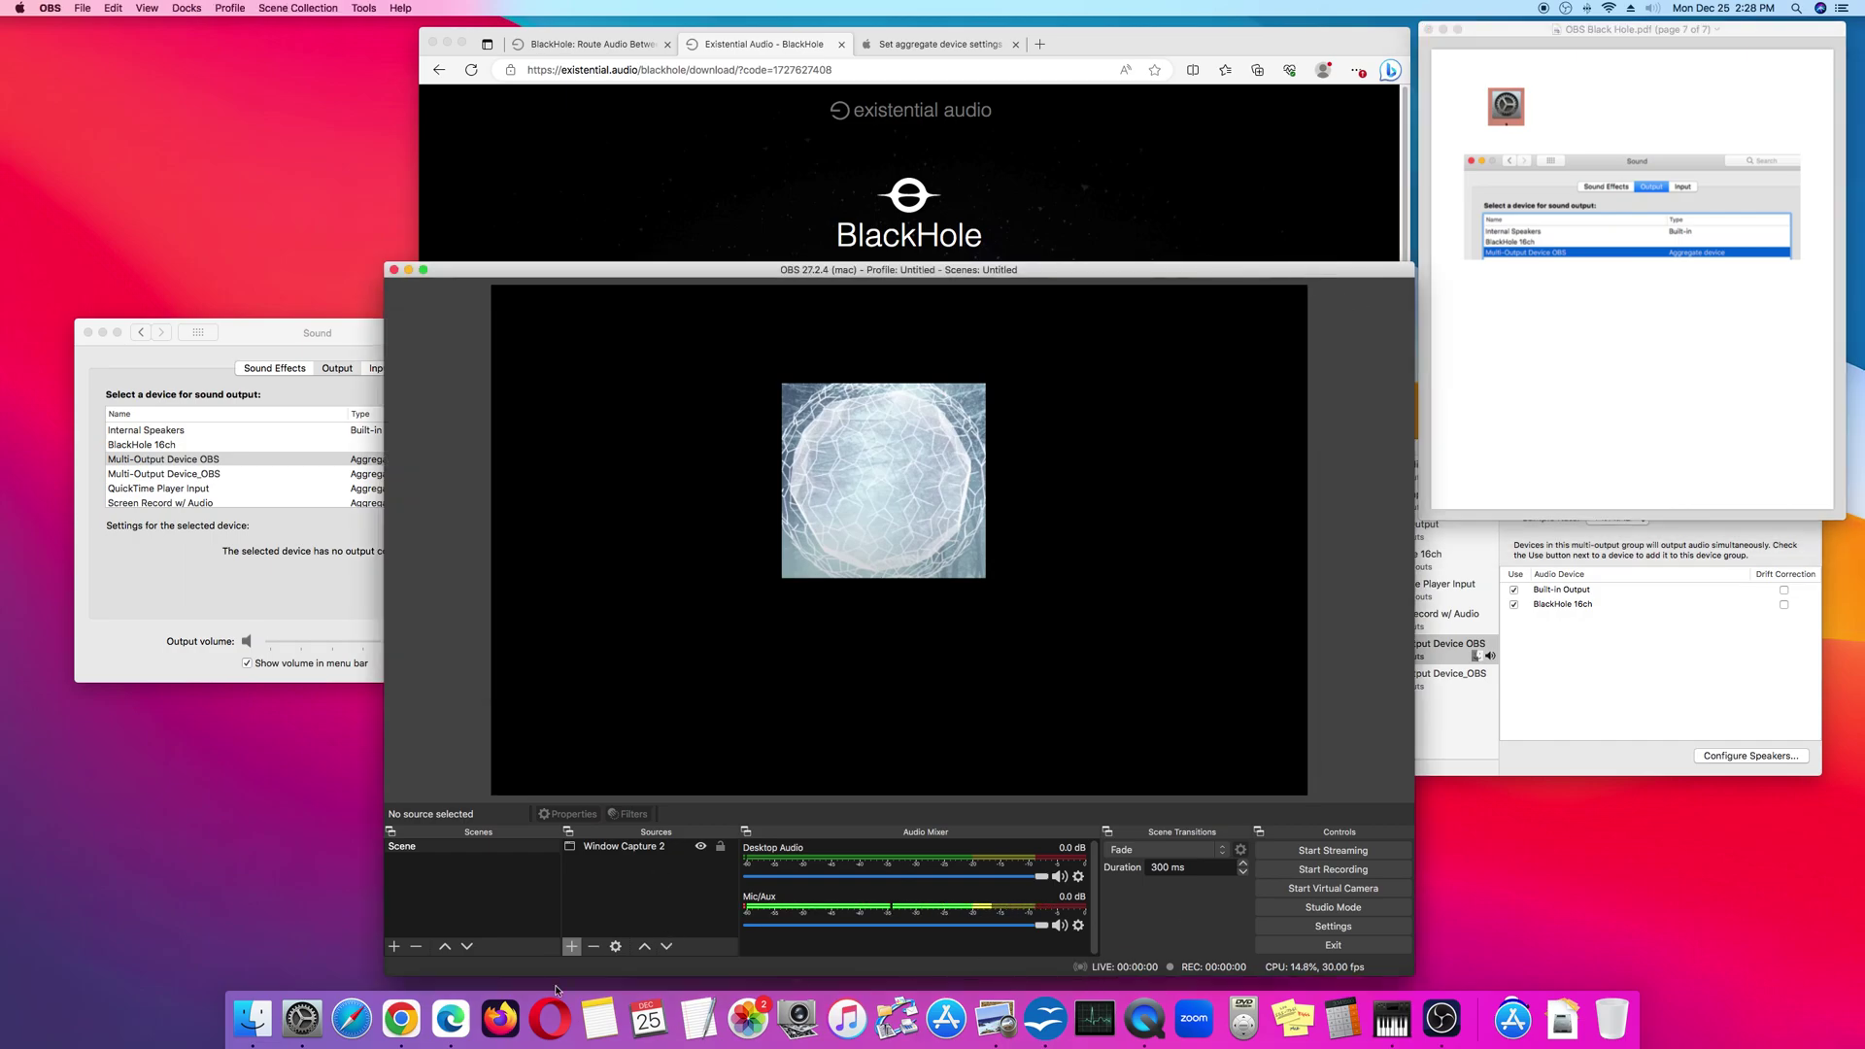
- Start playing the YouTube hip hop track in Chrome, and return to OBS to set the Mic/Aux volume to 0.0 dB
{"action": "left_click", "coordinate": [400, 1017]}
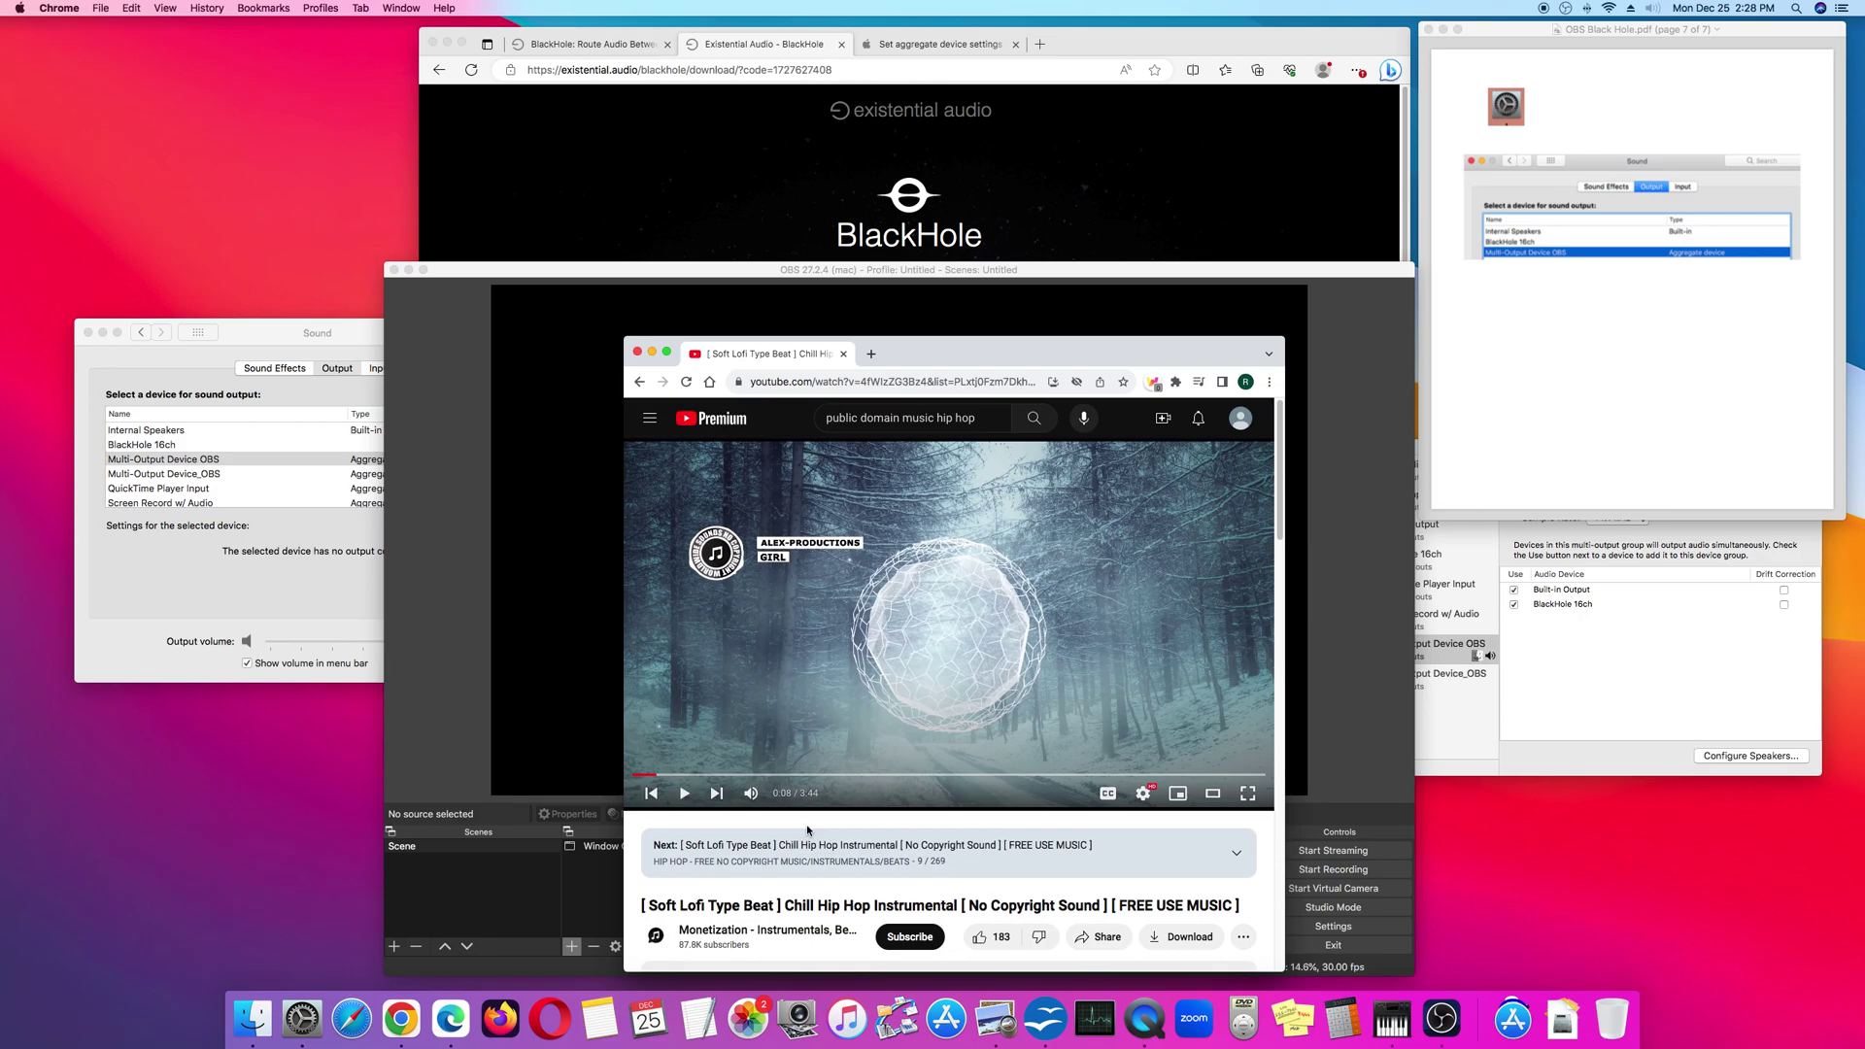
{"action": "left_click", "coordinate": [686, 794]}
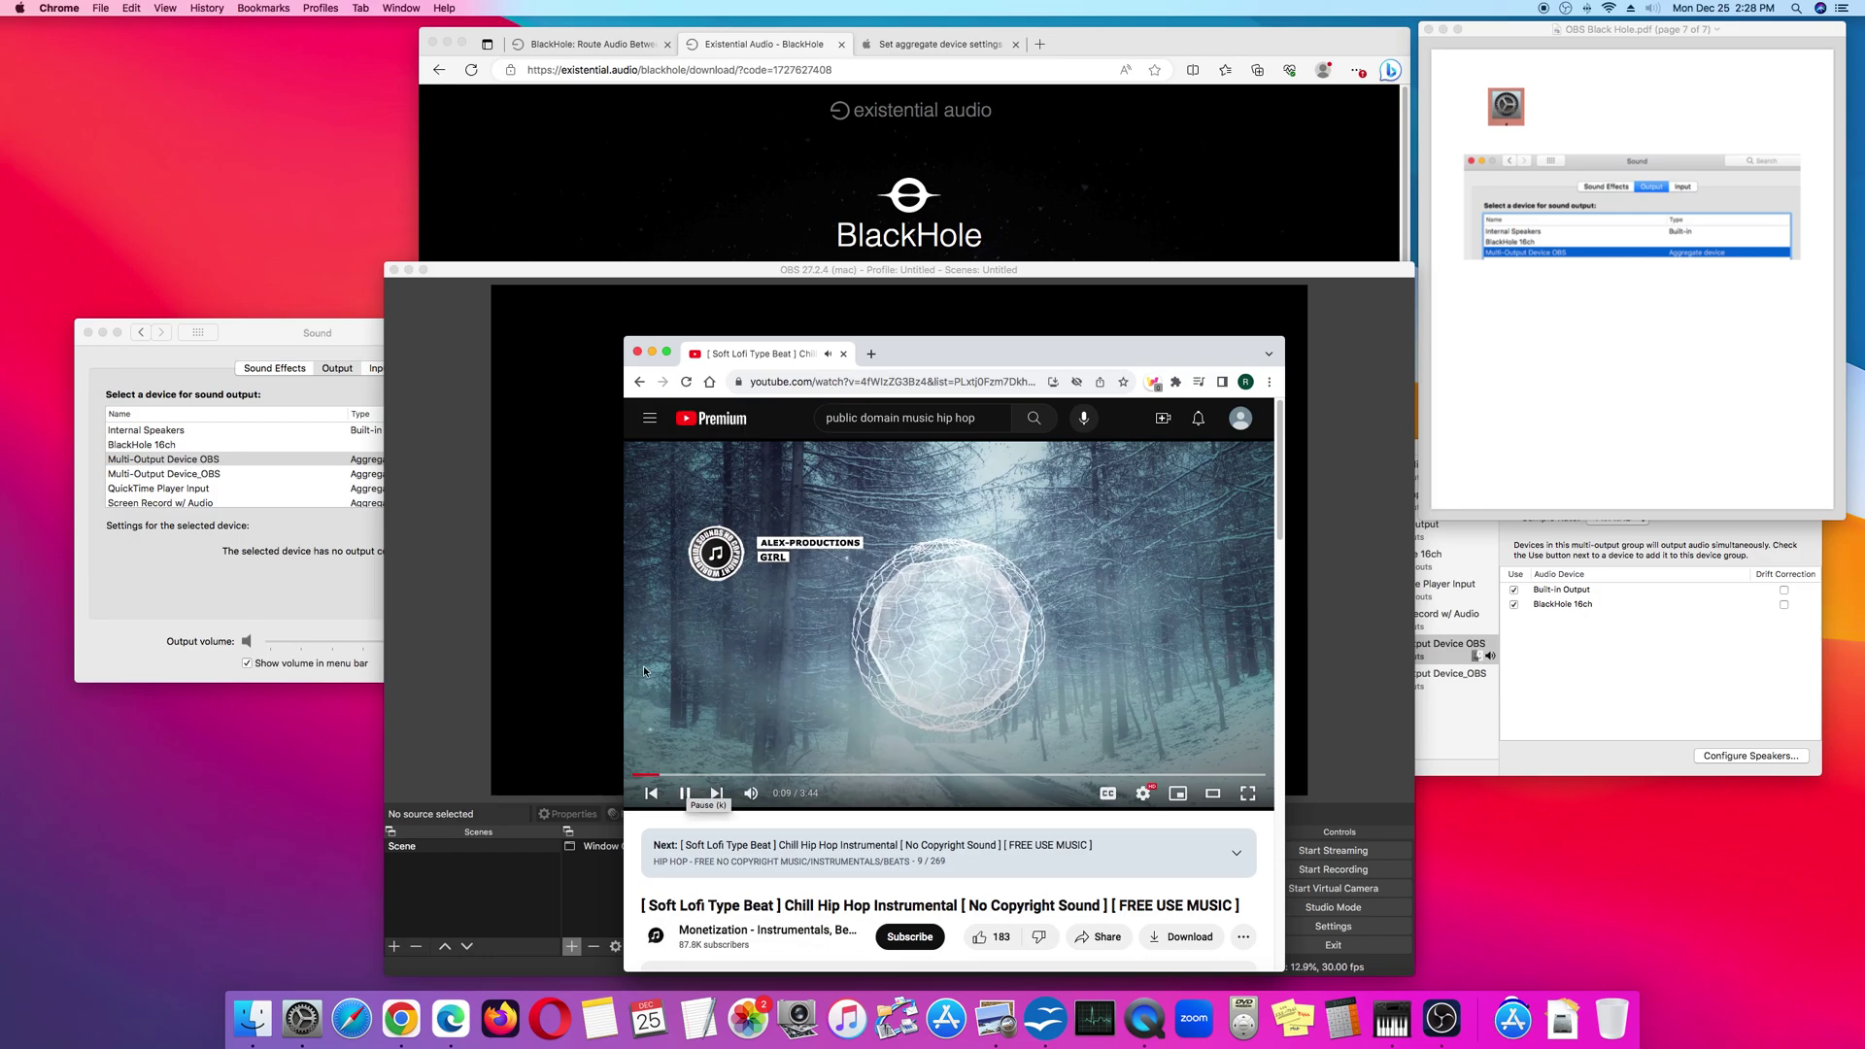
{"action": "left_click", "coordinate": [1007, 273]}
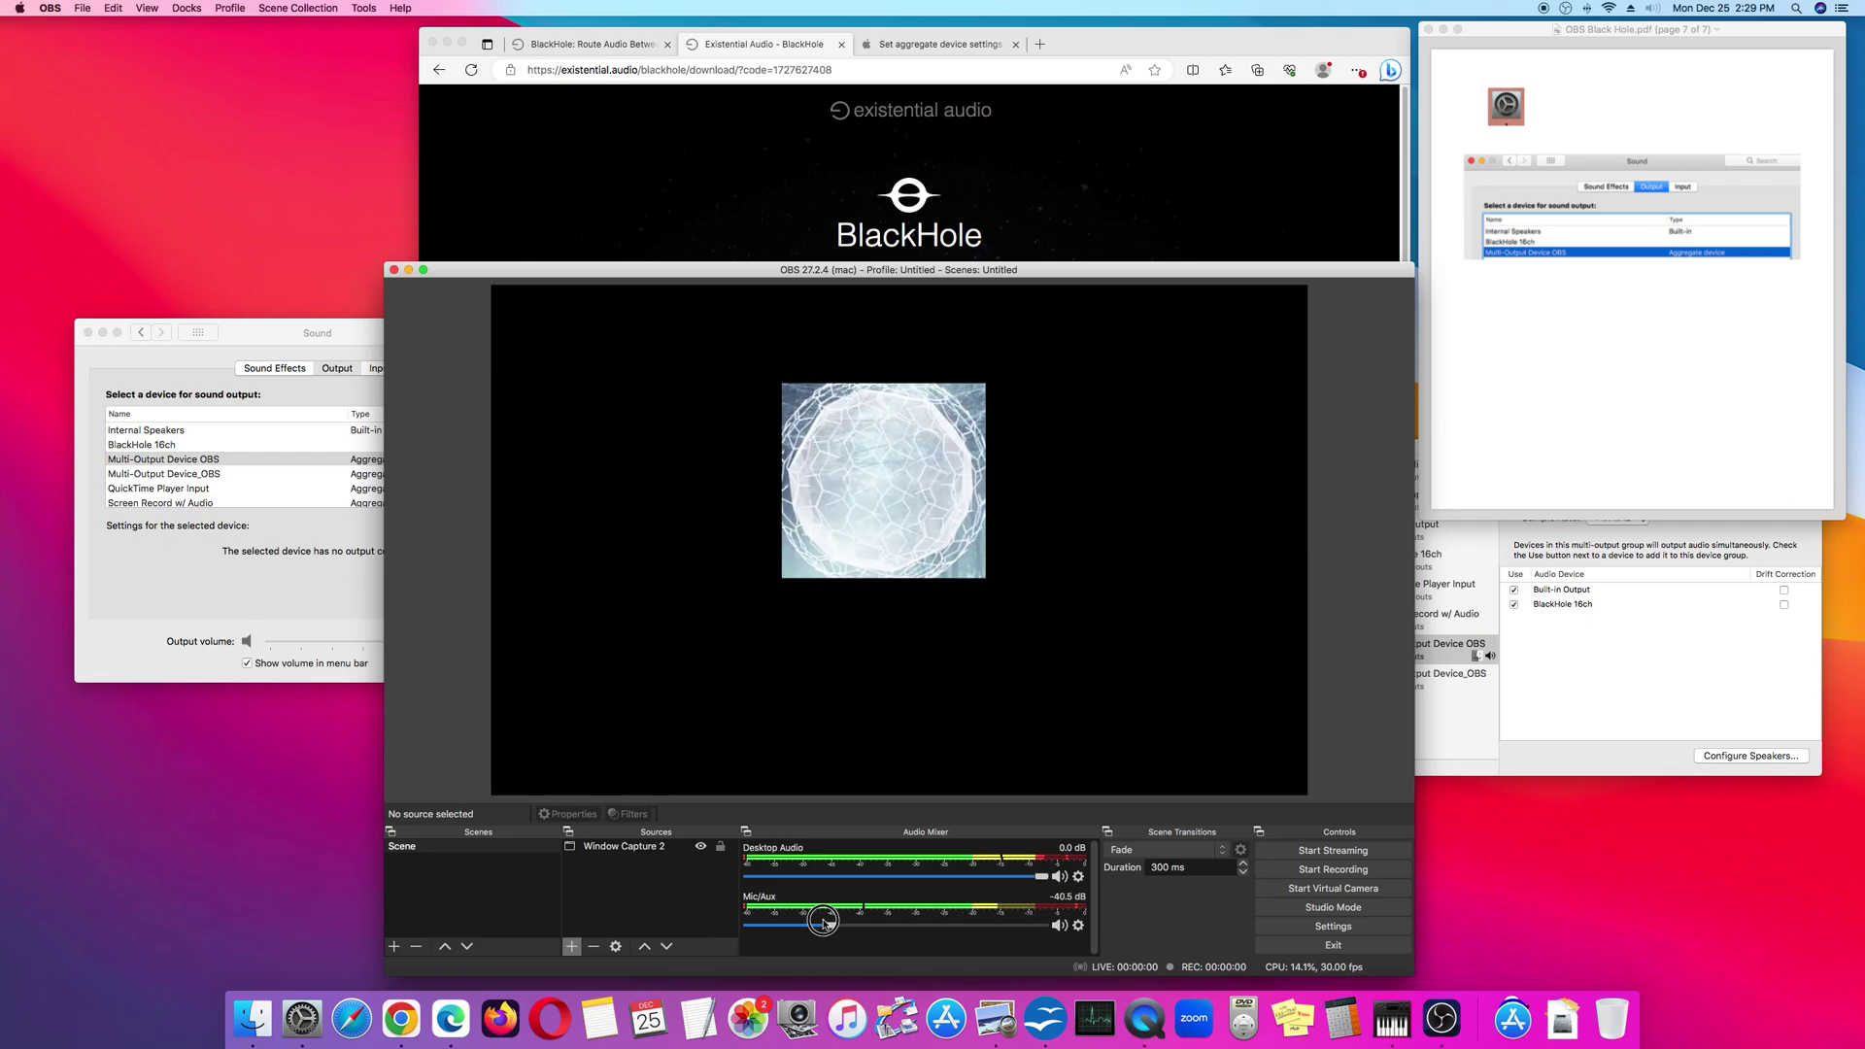
{"action": "left_click_drag", "start_coordinate": [1018, 927], "coordinate": [1052, 888]}
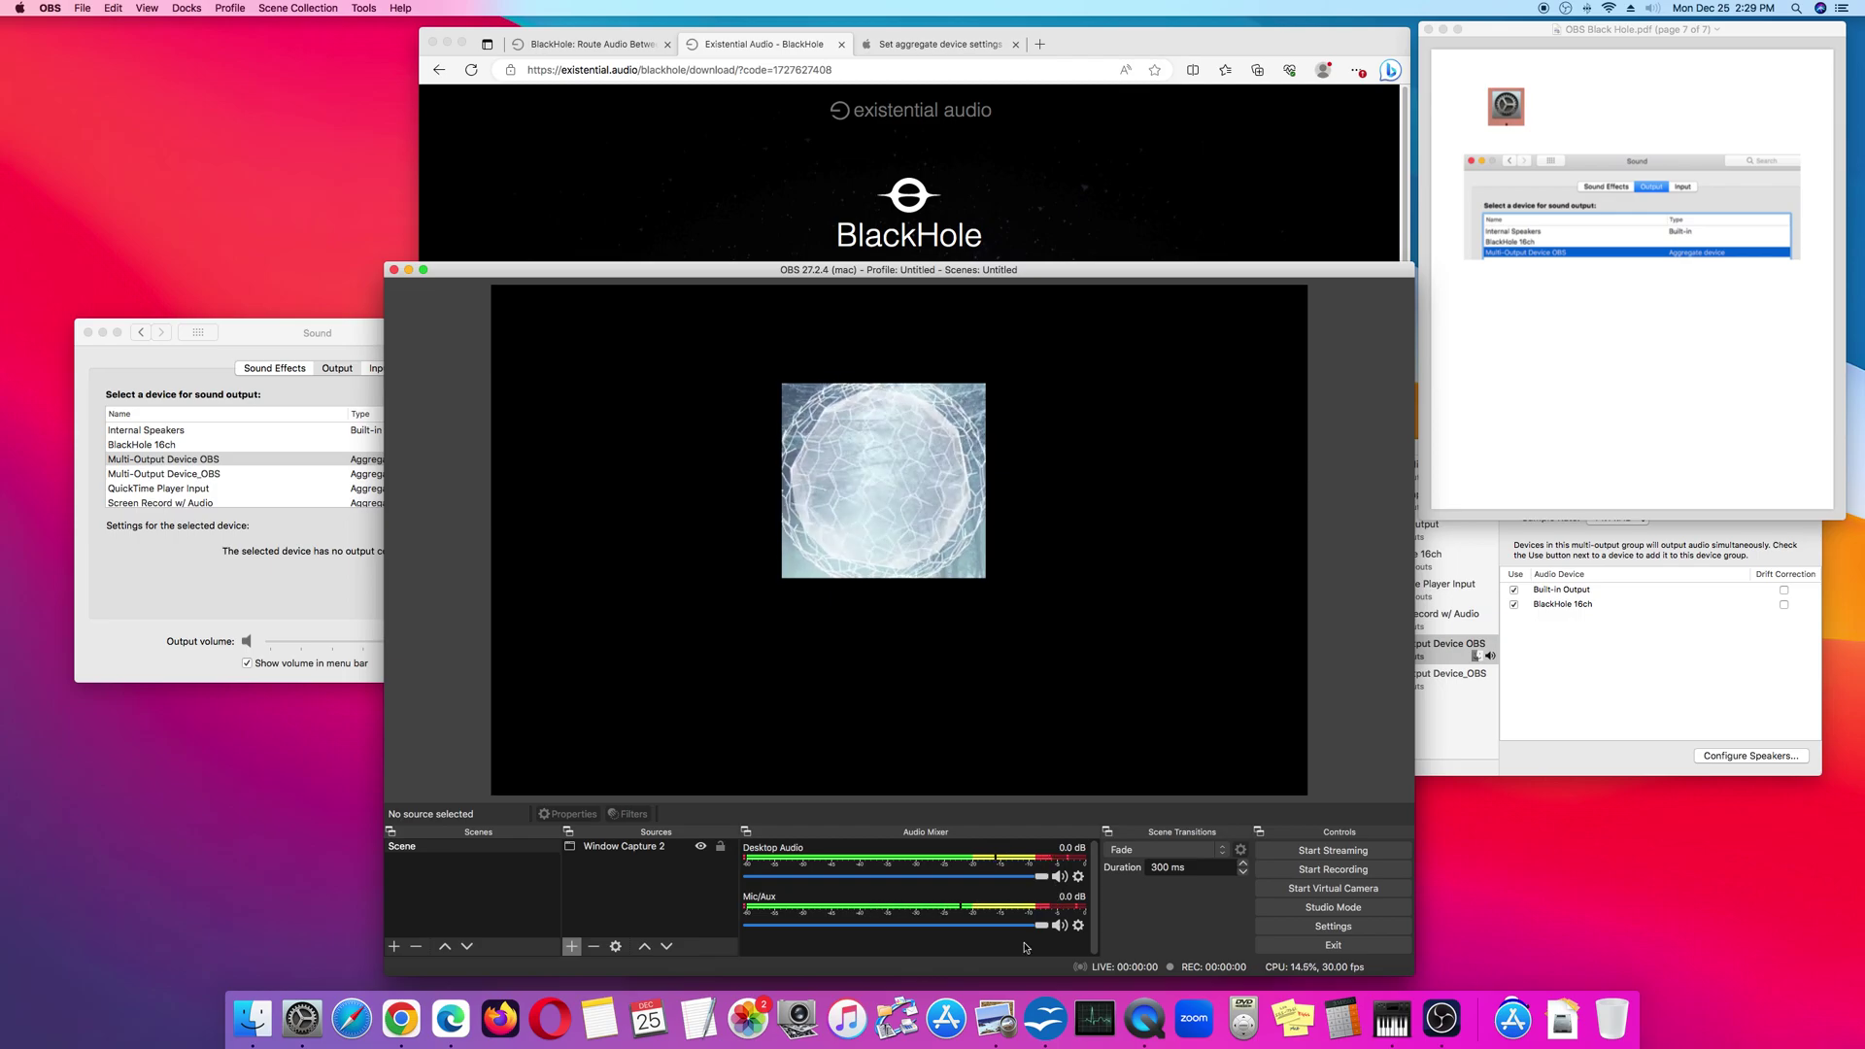
- Return to the Sound settings to switch the output to Internal Speakers, and bring the Chrome music video forward
{"action": "left_click", "coordinate": [301, 332]}
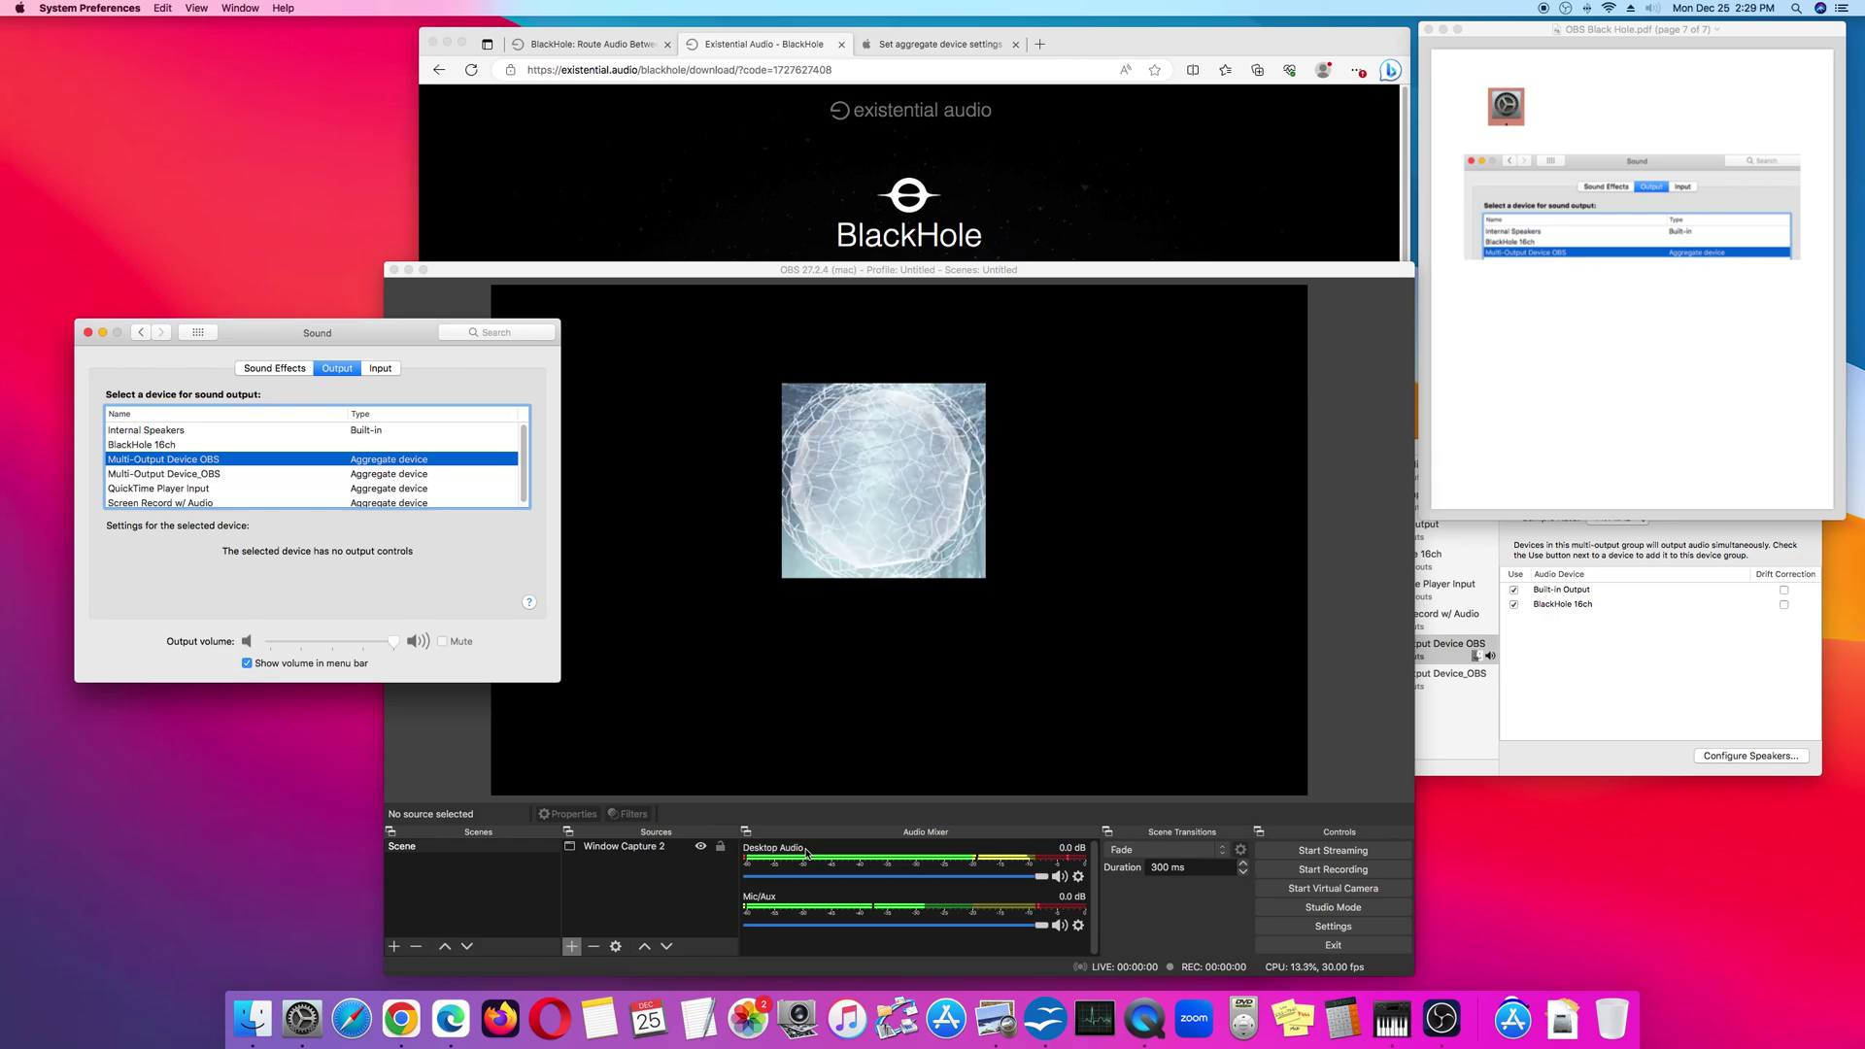
{"action": "left_click", "coordinate": [209, 431]}
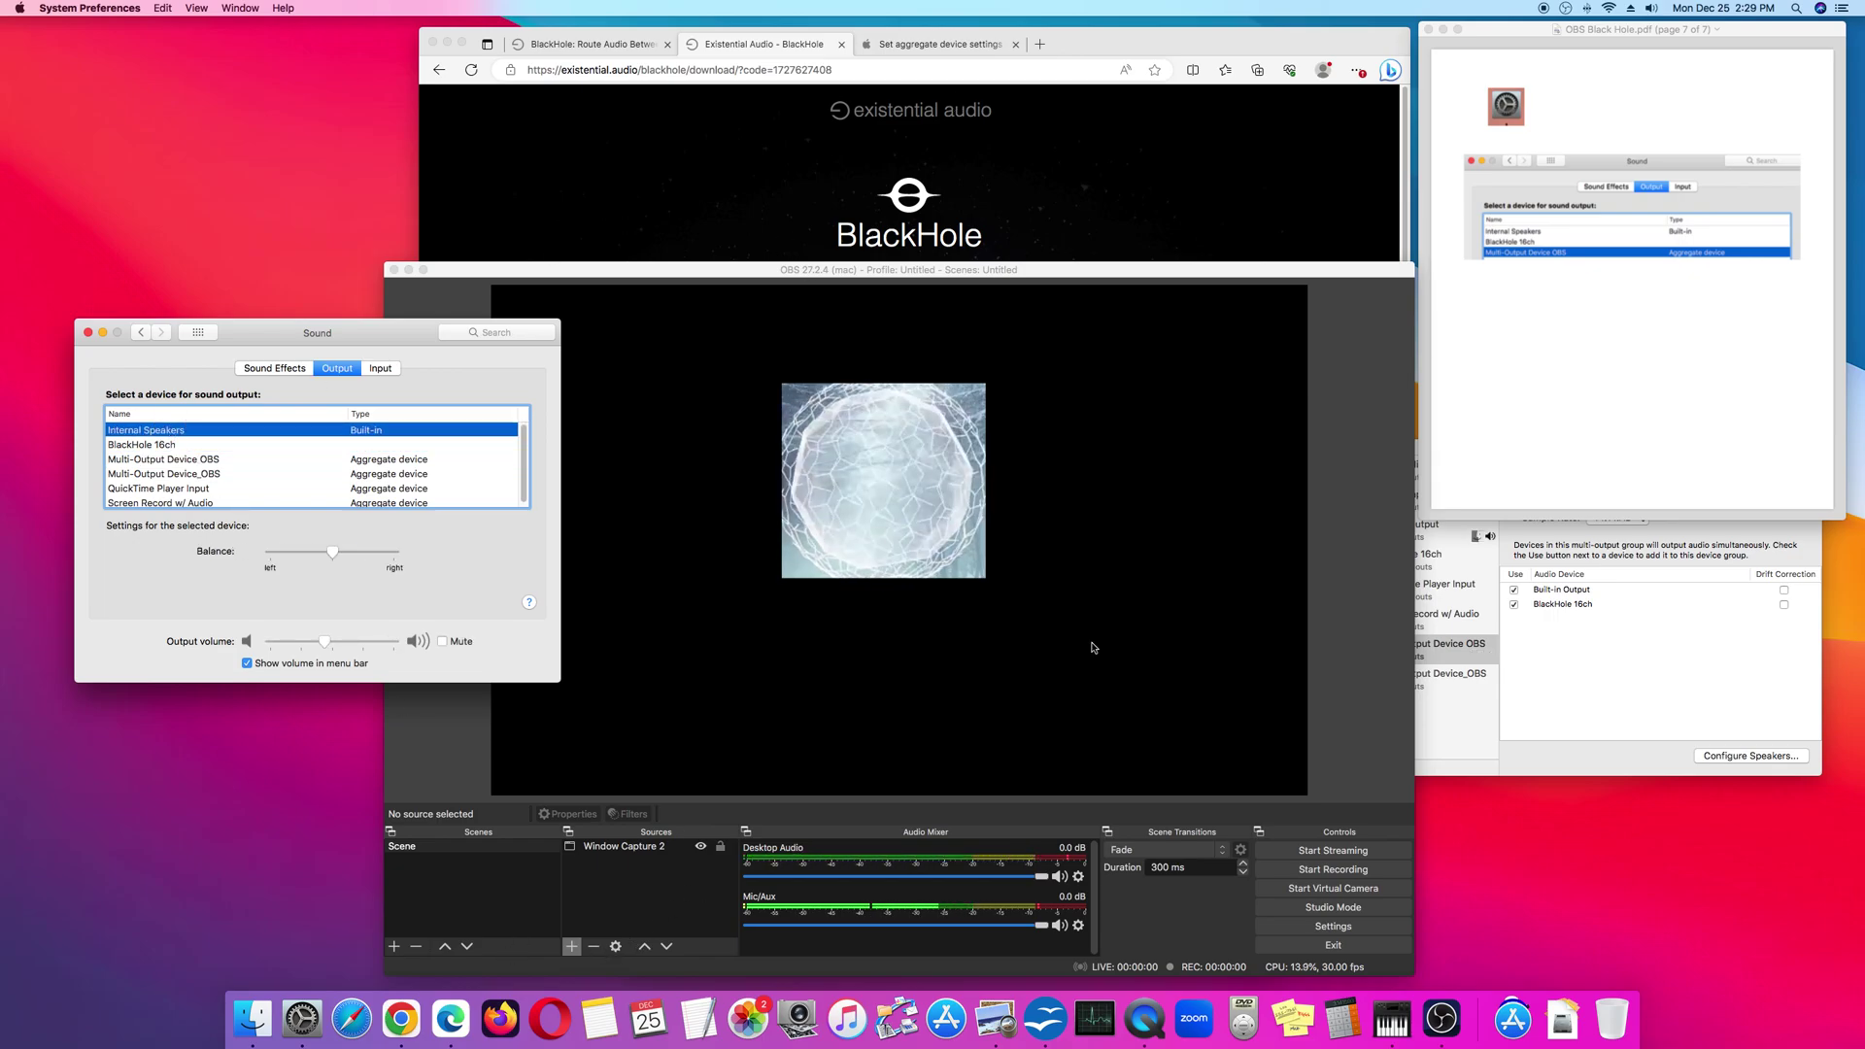
{"action": "left_click", "coordinate": [401, 1017]}
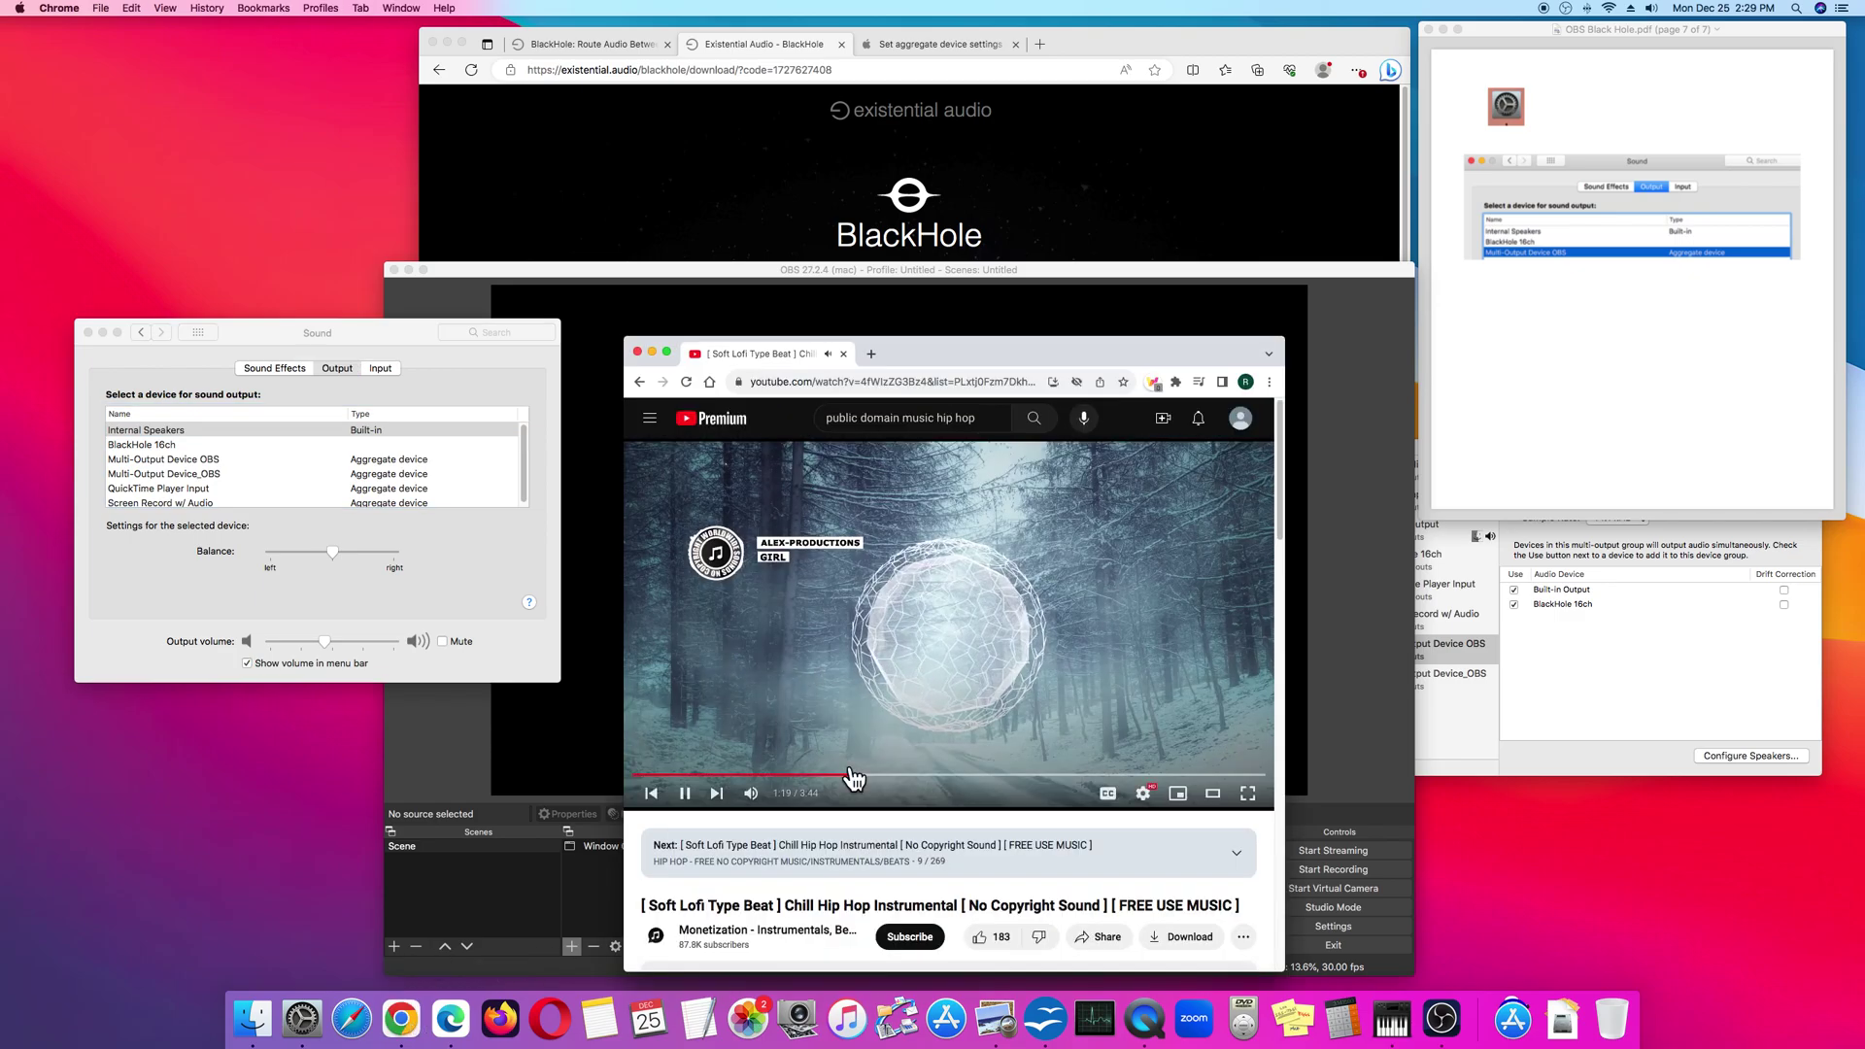